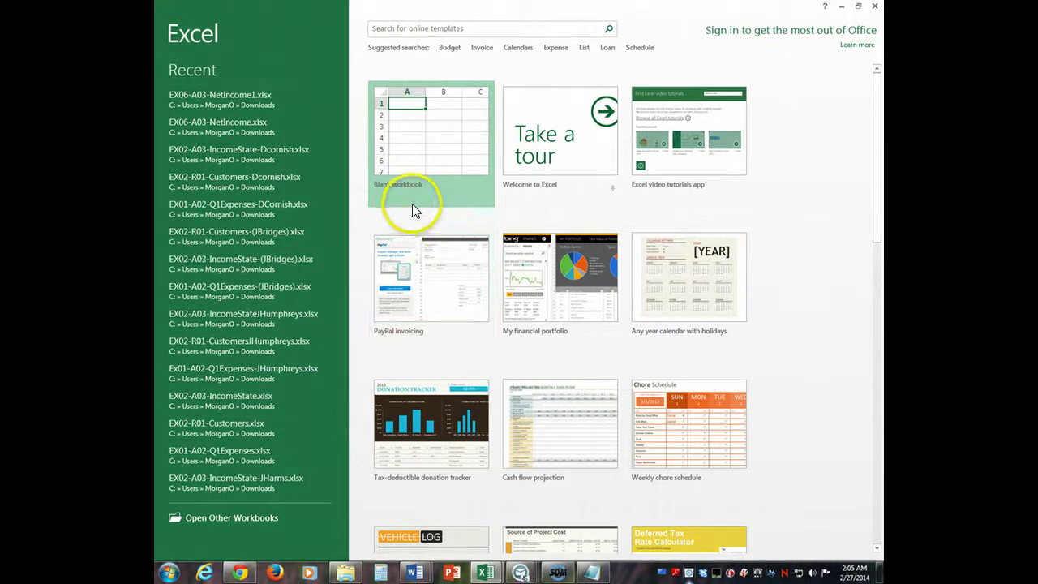
# - Create a blank workbook and choose EX2013 Lesson 06, inside BFB13 Student Exercise Files, as the folder to save it in
pyautogui.click(430, 155)
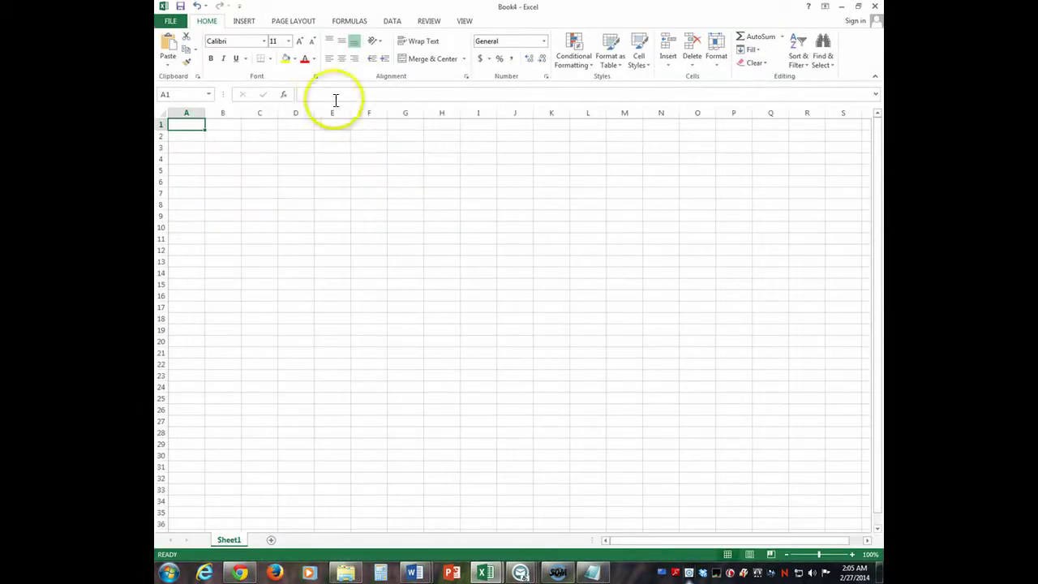
pyautogui.click(171, 20)
pyautogui.click(180, 135)
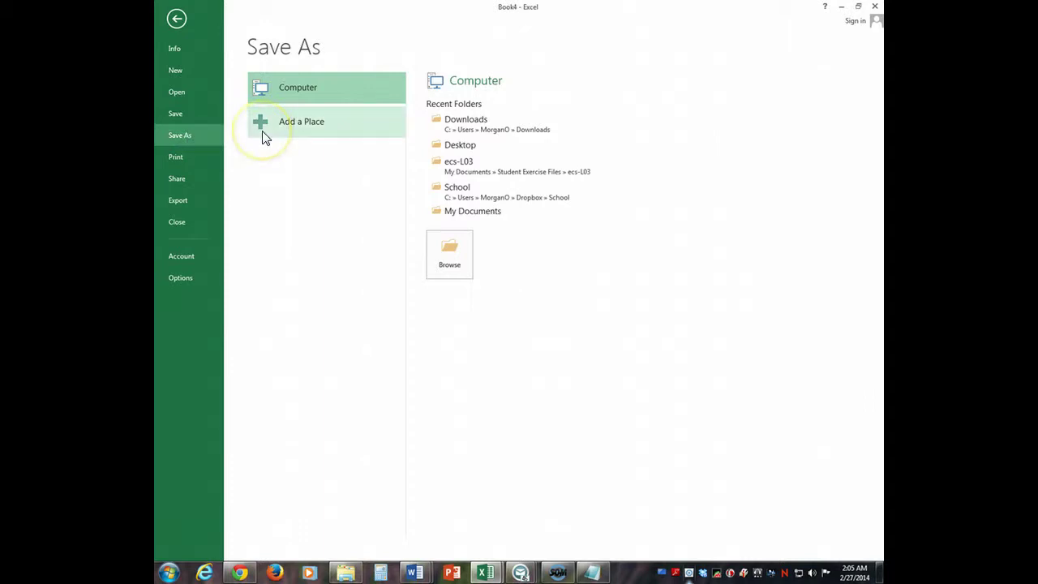
pyautogui.click(449, 253)
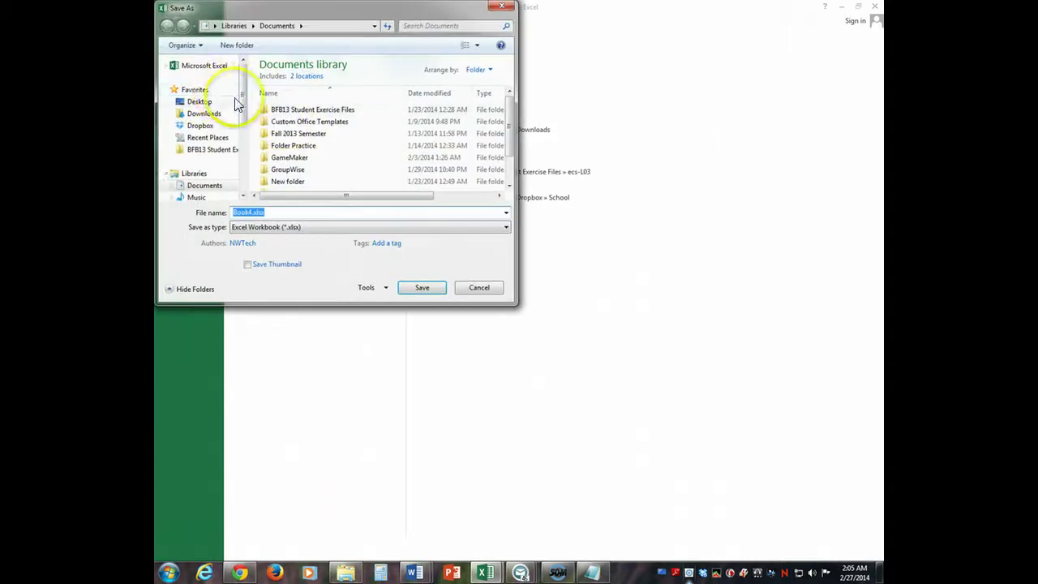
pyautogui.click(211, 152)
pyautogui.scroll(-3, 486, 170)
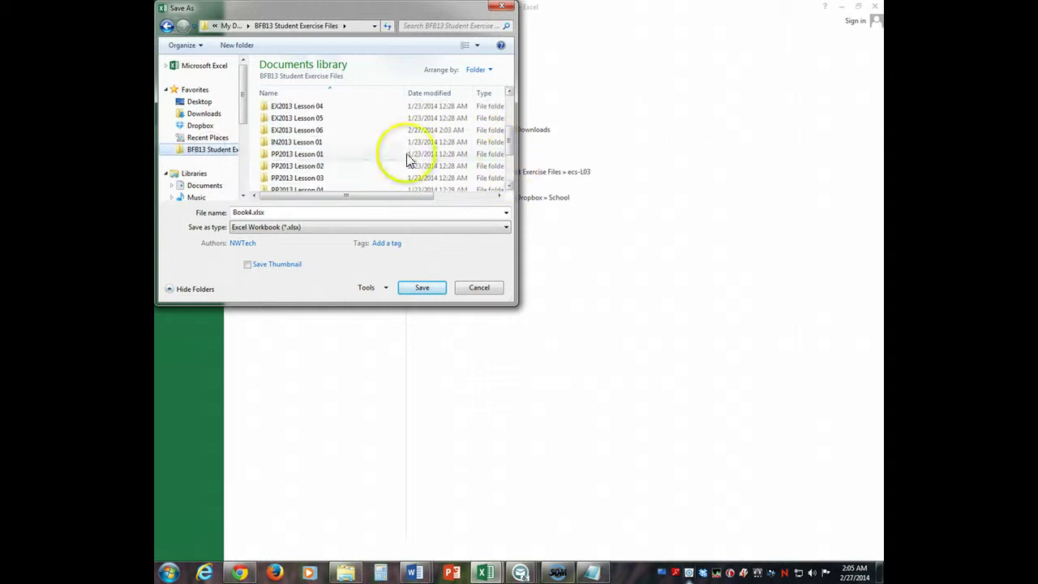
pyautogui.click(298, 131)
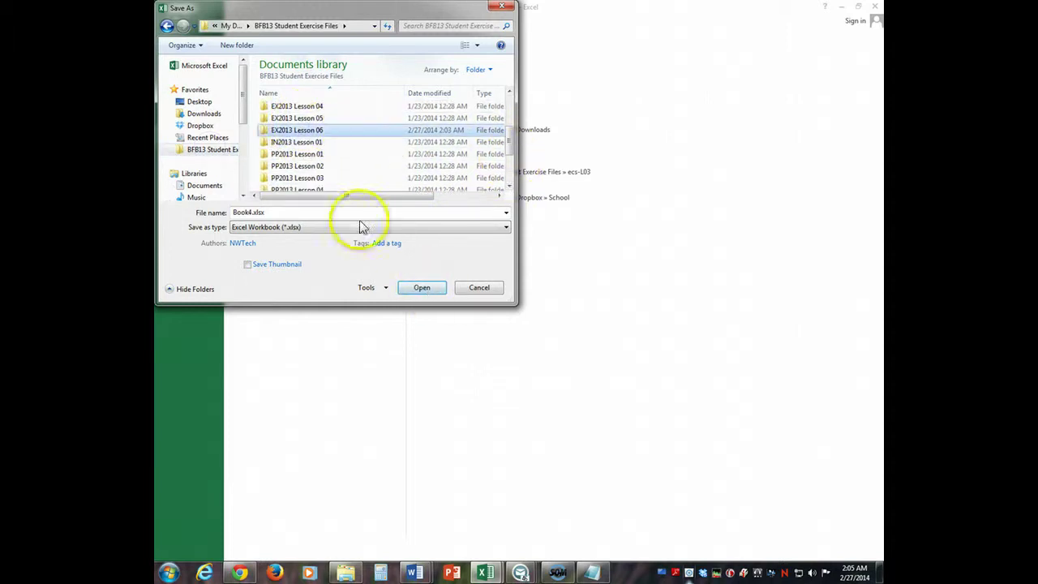
pyautogui.doubleClick(317, 133)
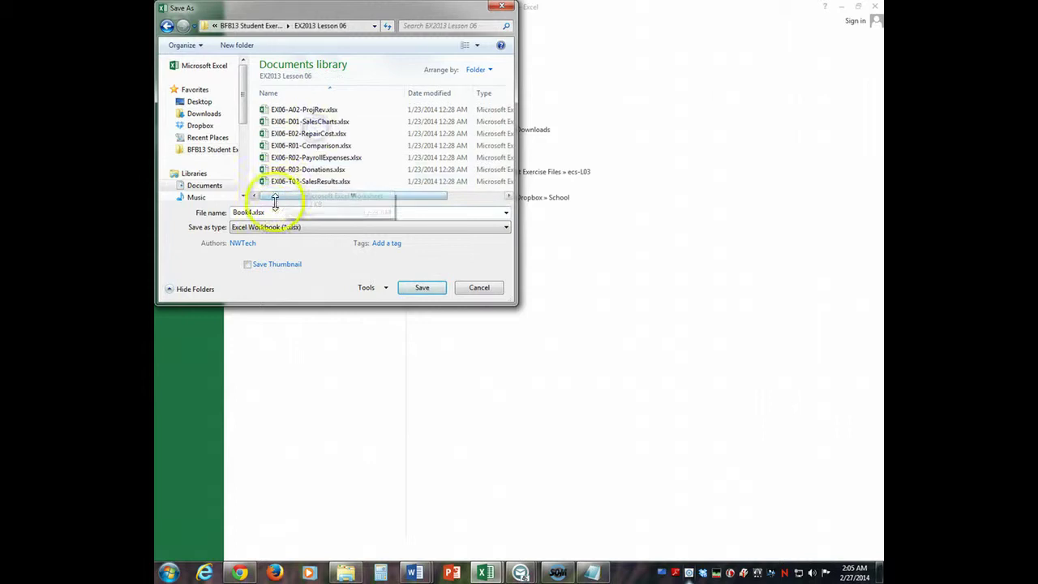
# - Name the workbook EX06-A03-NetIncome and save it in the Excel Workbook format
pyautogui.moveTo(232, 213); pyautogui.dragTo(271, 212)
pyautogui.write('E')
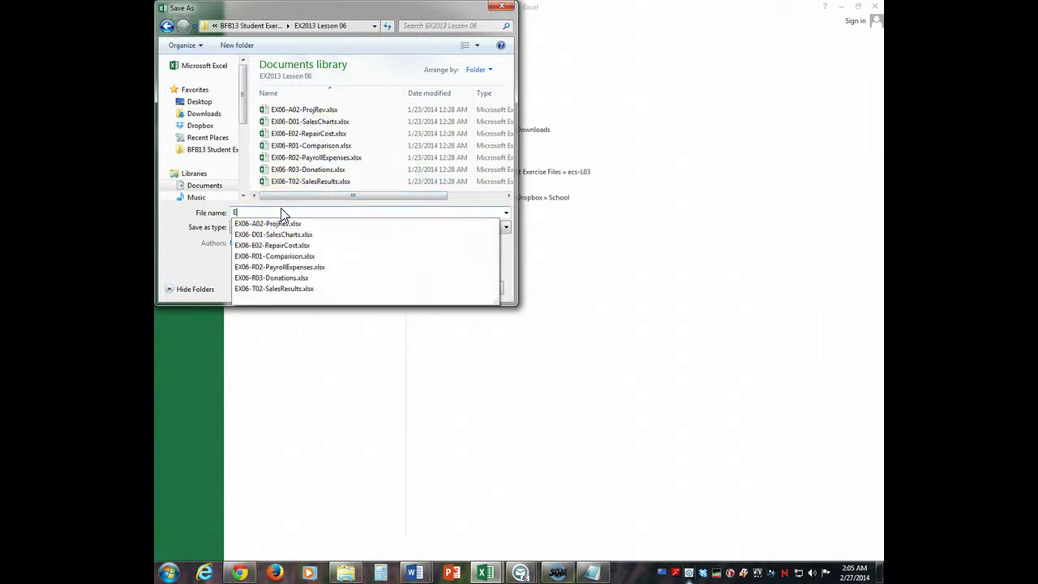
pyautogui.write('X06-A0')
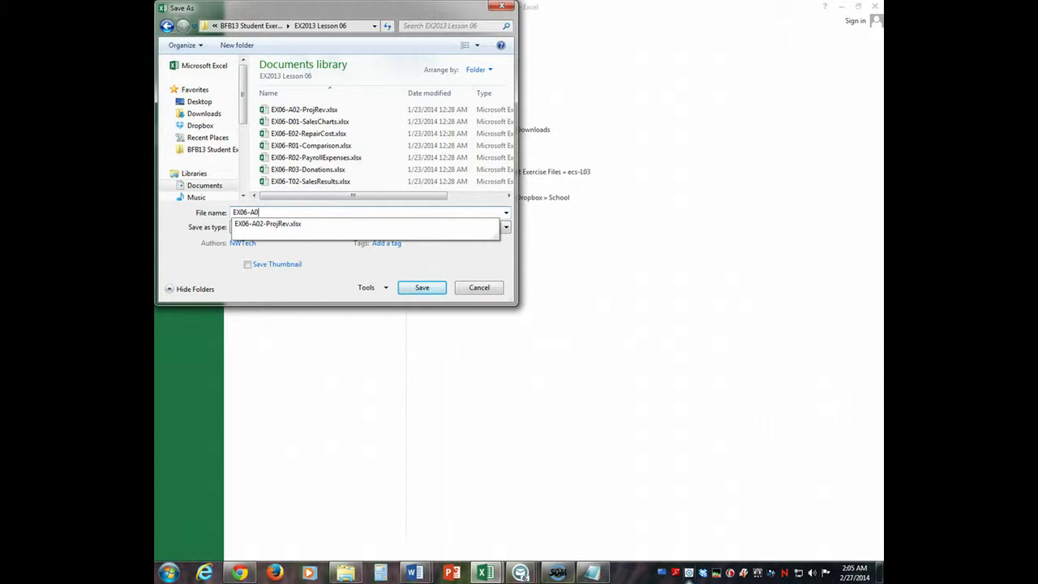
pyautogui.write('3')
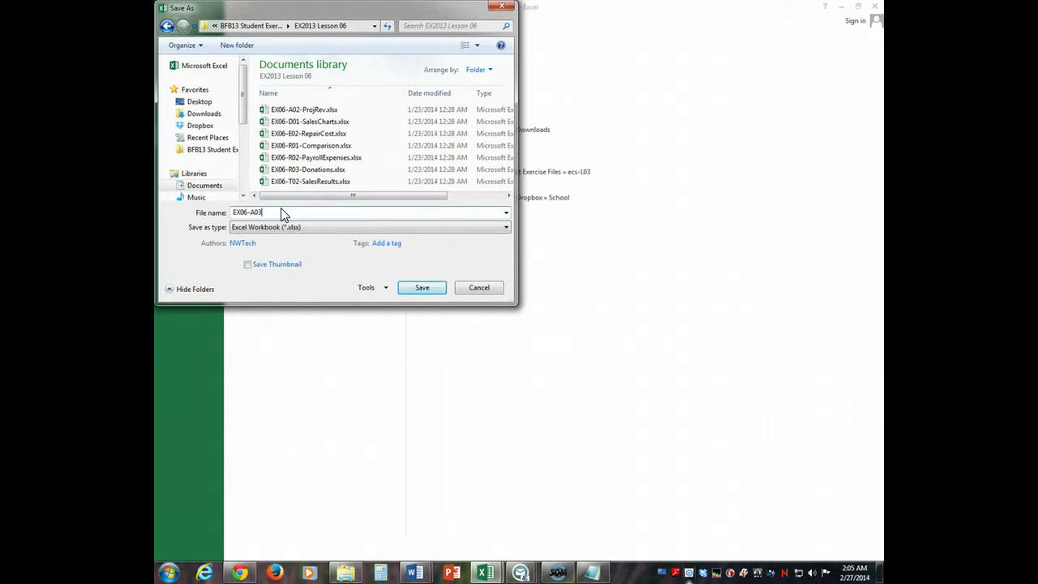
pyautogui.write('-NetIncome')
pyautogui.click(432, 285)
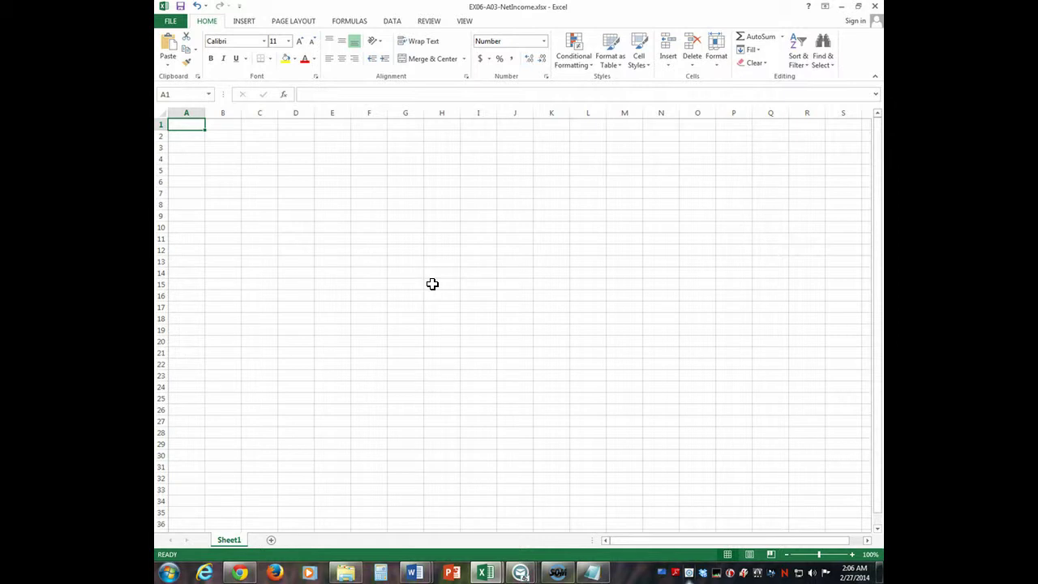
# - Enter the title "Net Income - Current Year" in cell A1
pyautogui.write('Net')
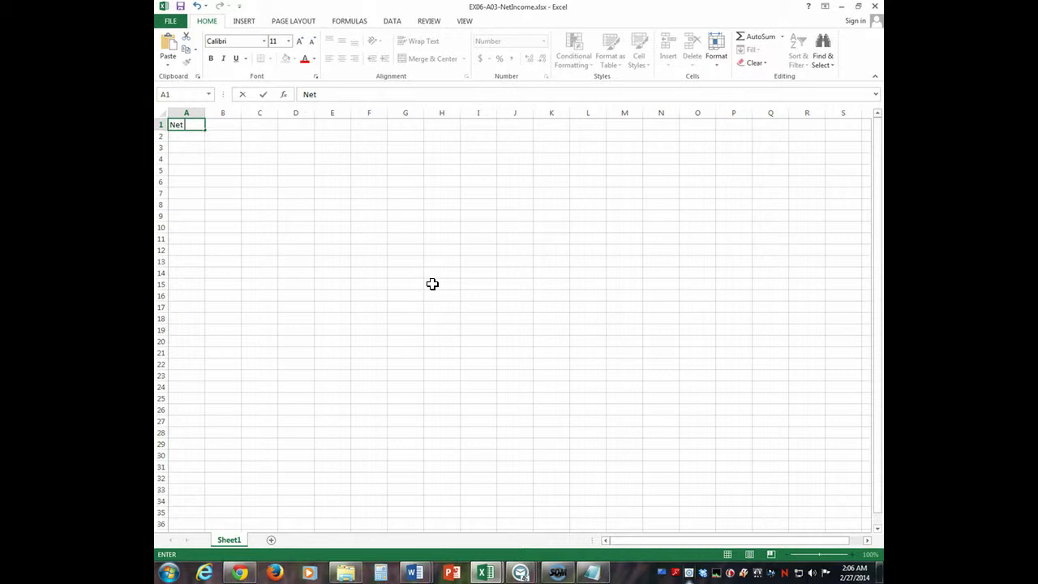
pyautogui.write(' Income - Current Year')
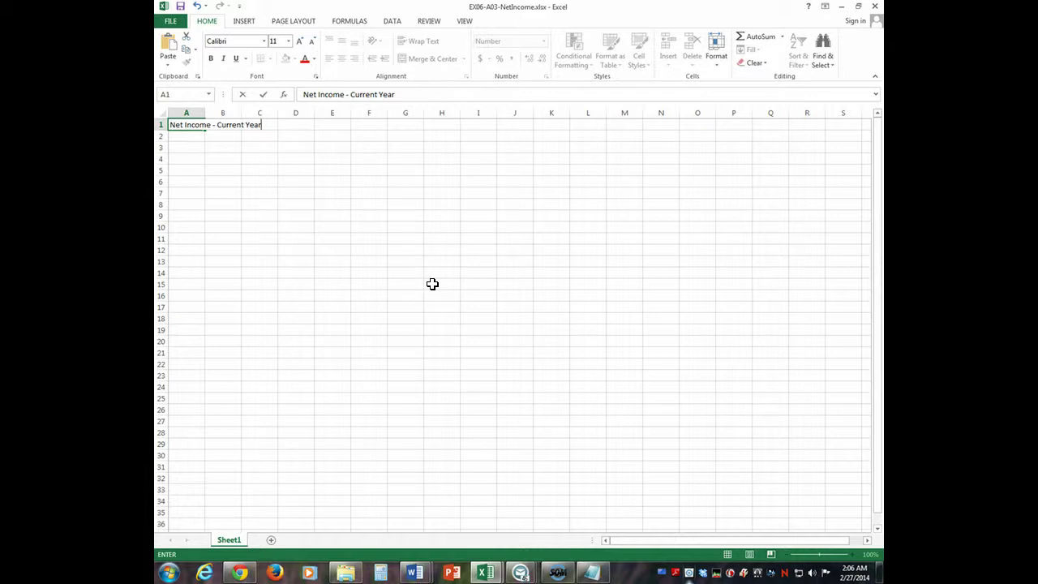
pyautogui.click(317, 213)
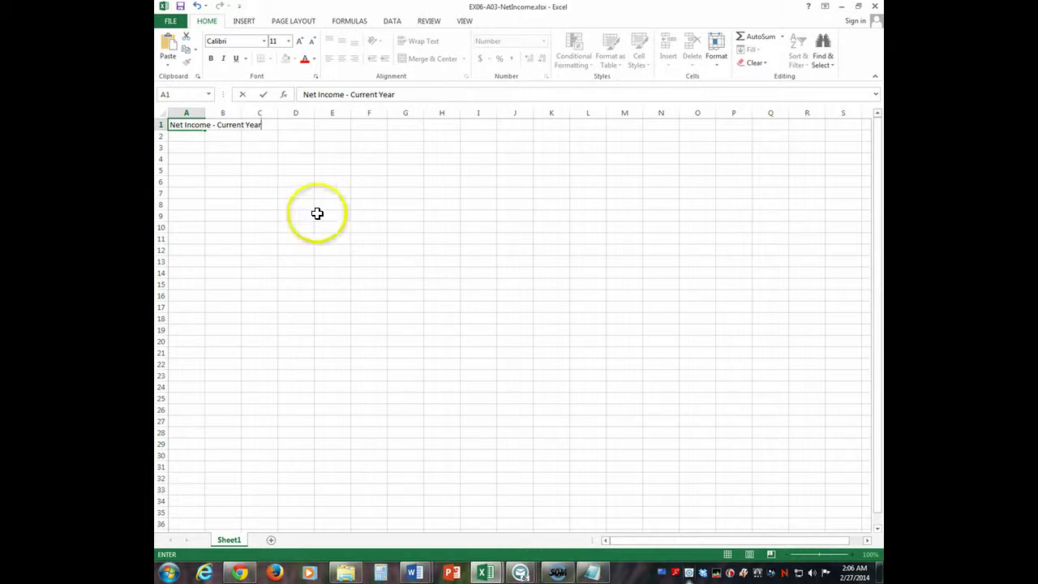
# - Enter January in cell B3 and fill the month headings across row 3 through June in G3
pyautogui.click(228, 149)
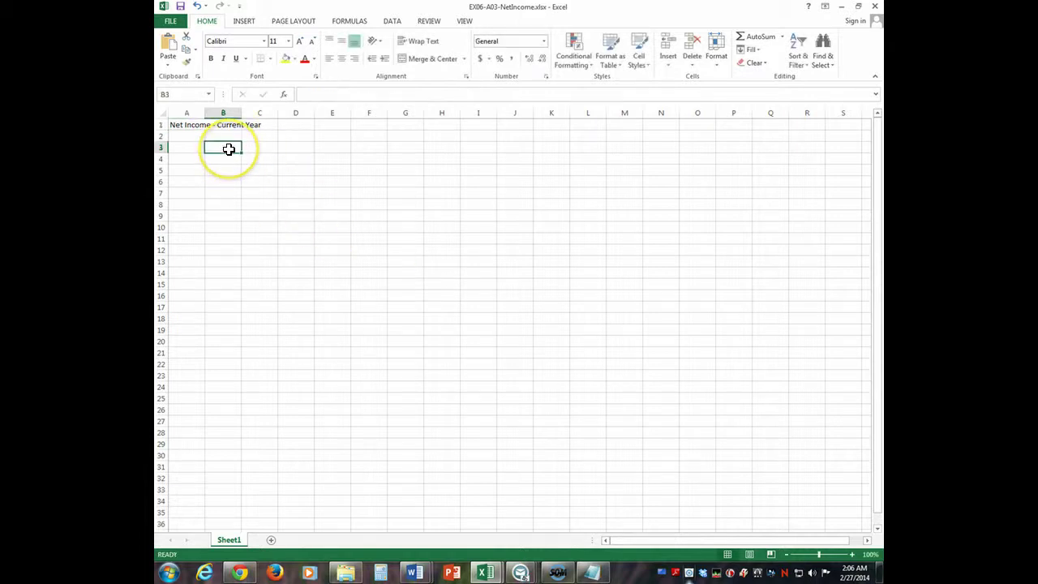
pyautogui.write('January')
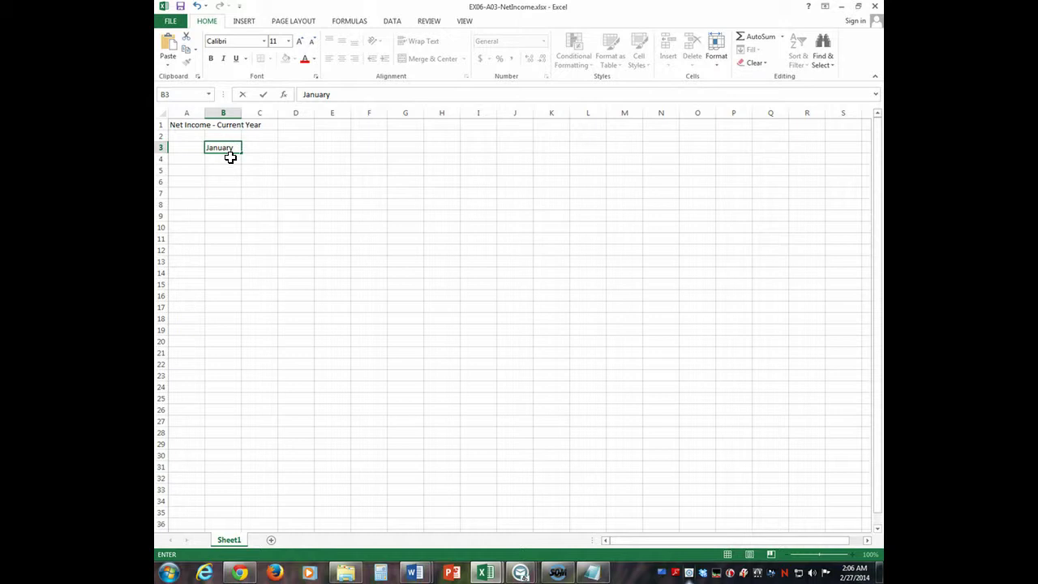
pyautogui.click(235, 167)
pyautogui.click(238, 162)
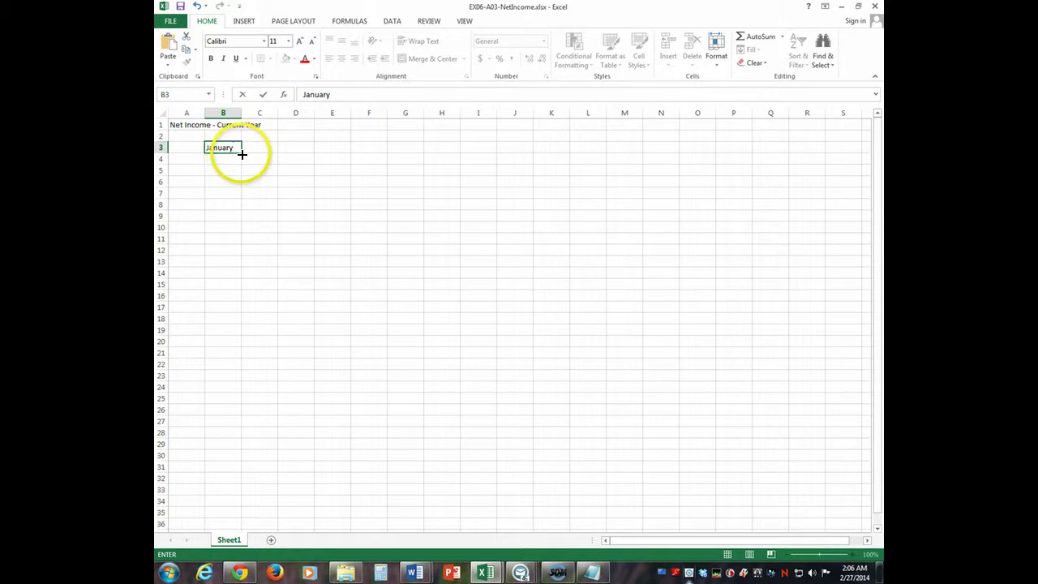
pyautogui.moveTo(241, 151); pyautogui.dragTo(419, 154)
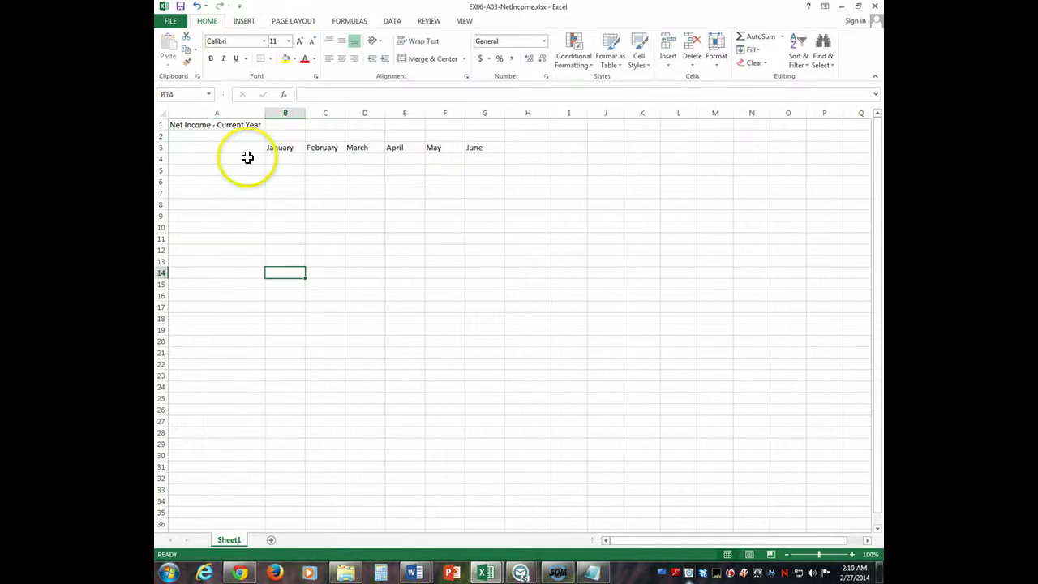
# - Calculate January's net income in B6 with the formula =B4-B5 and copy it across to June in G6
pyautogui.click(246, 157)
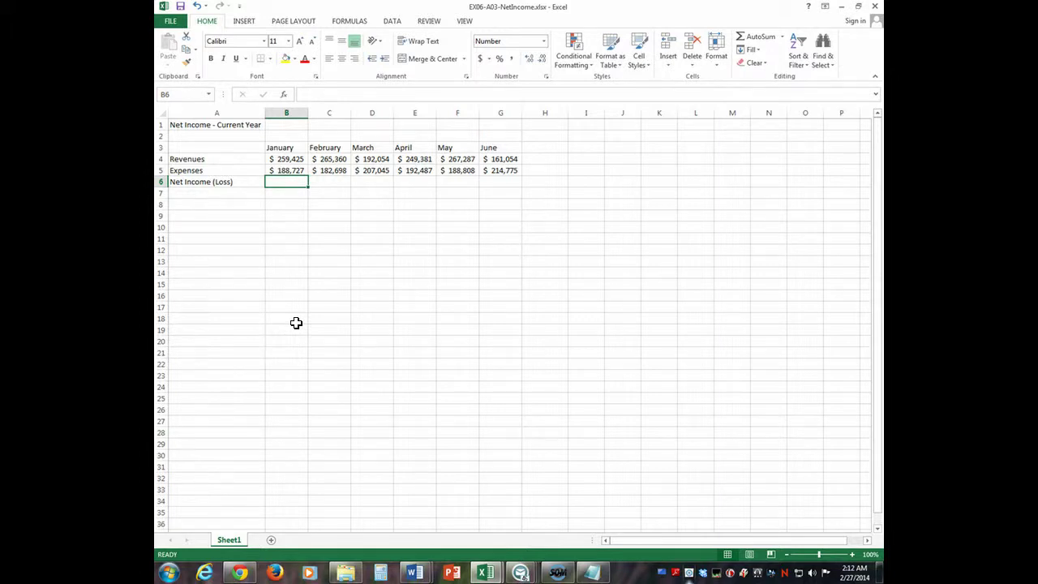
pyautogui.write('=B')
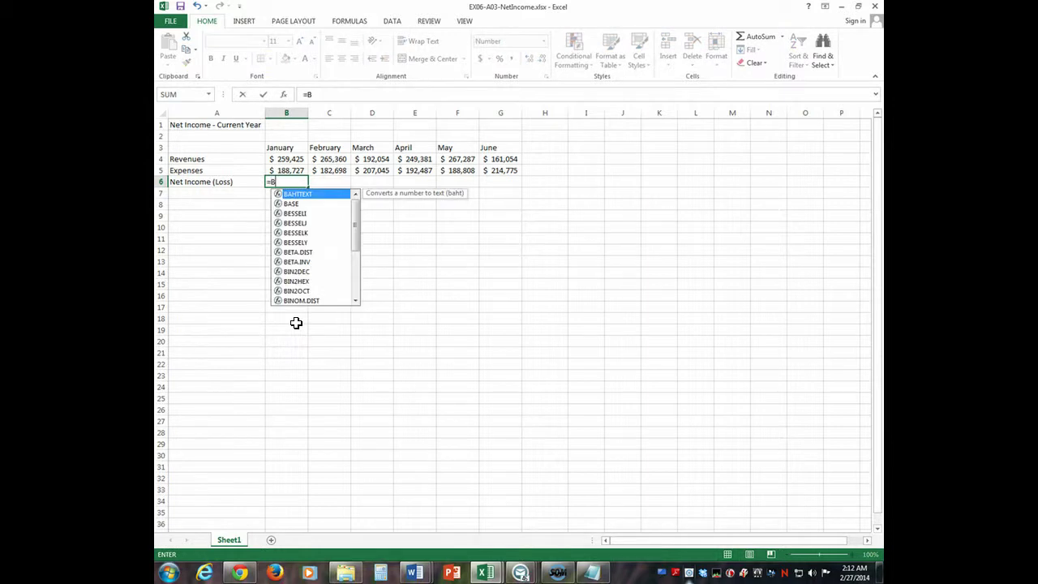
pyautogui.write('4-B5')
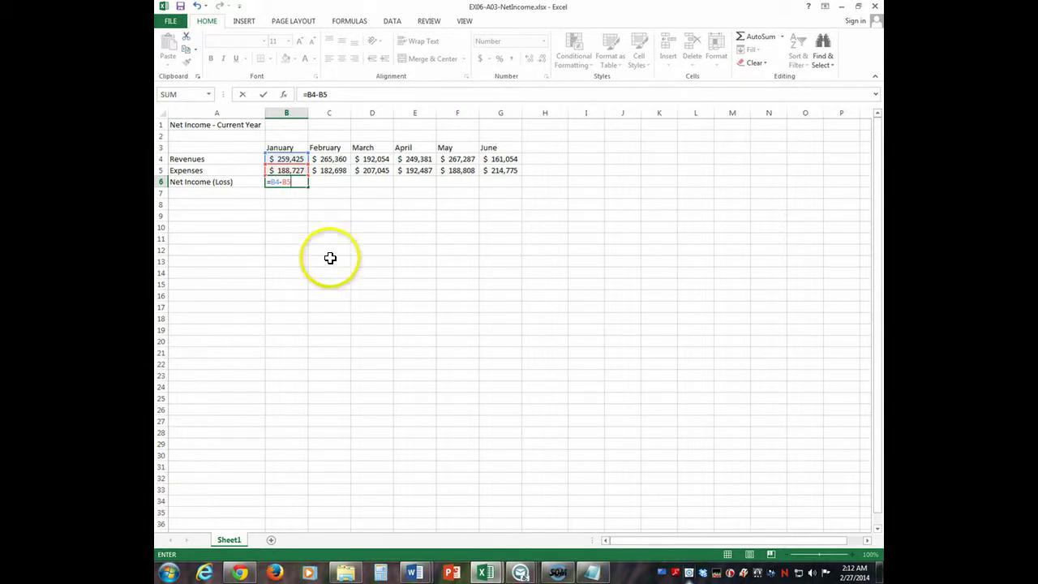
pyautogui.press('Return')
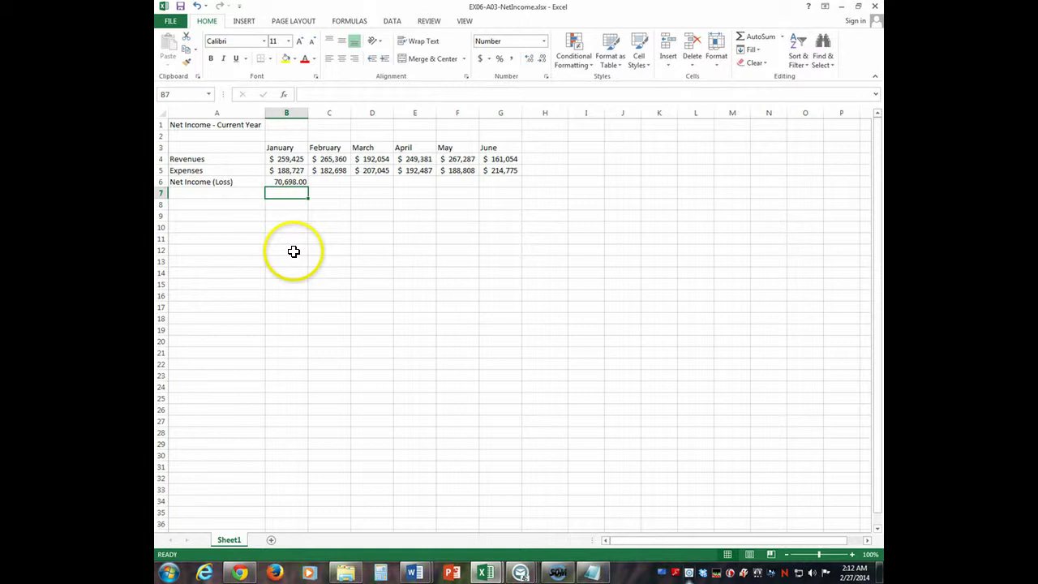
pyautogui.click(288, 181)
pyautogui.moveTo(308, 184); pyautogui.dragTo(506, 181)
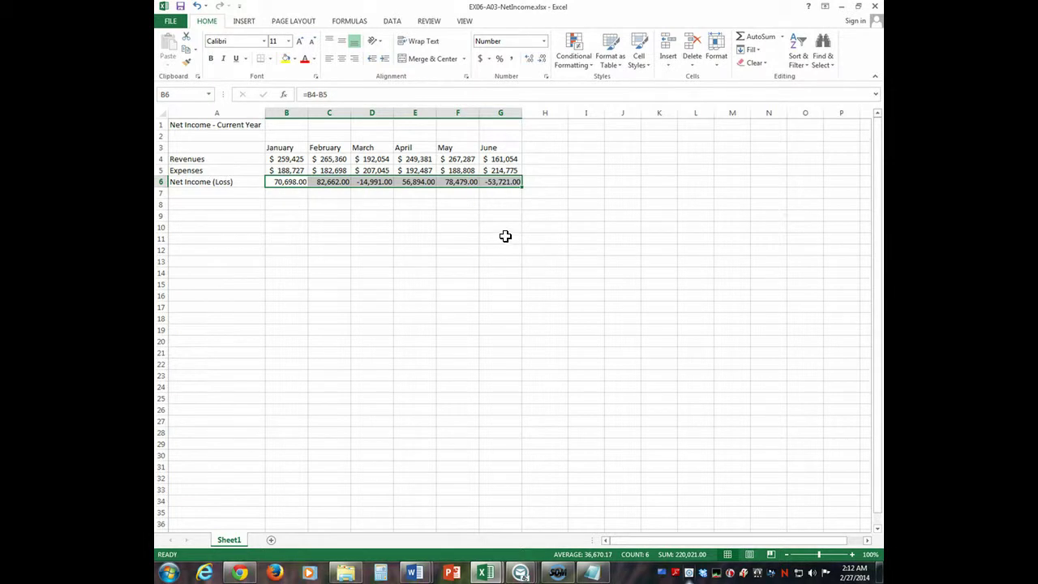
# - Add a Total heading in H3 and sum the January to June values of each row in H4:H6
pyautogui.click(548, 148)
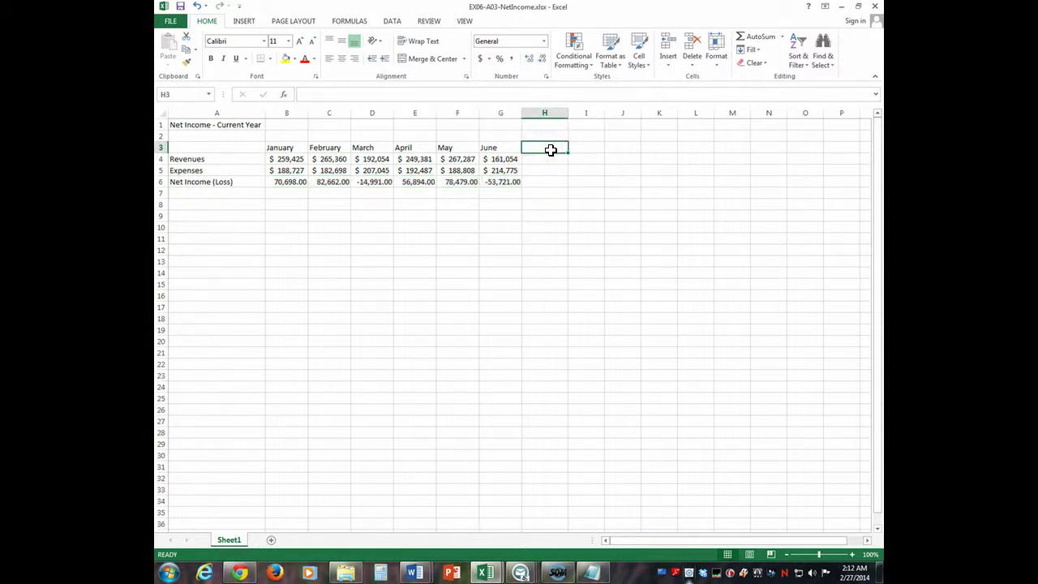
pyautogui.write('Total')
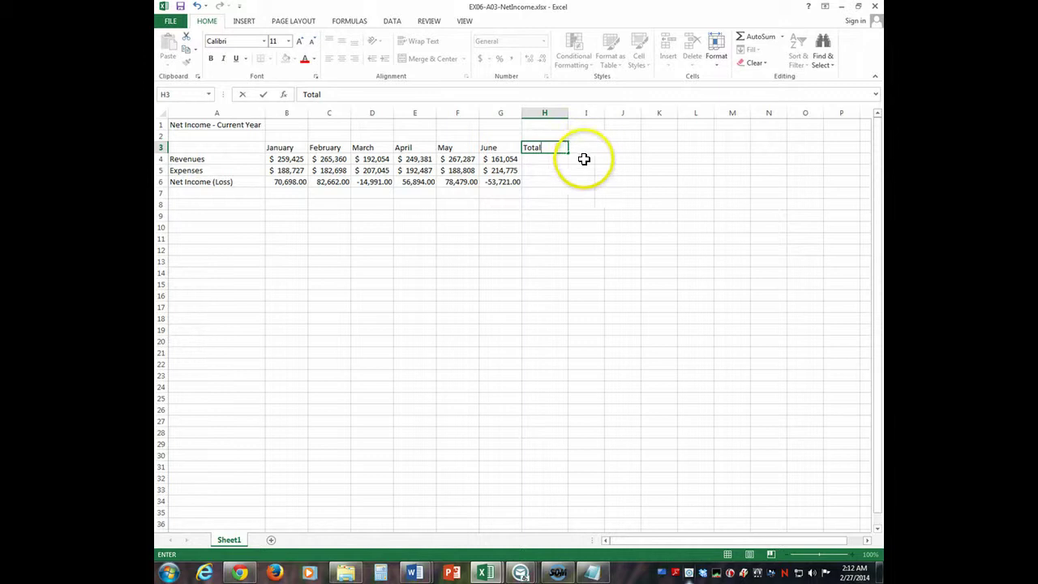
pyautogui.click(556, 158)
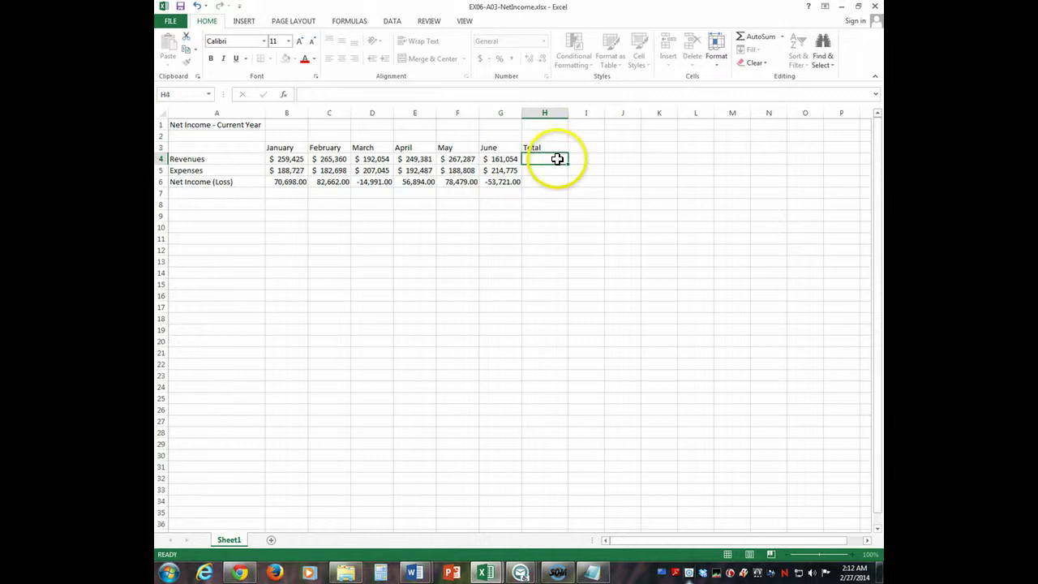
pyautogui.click(765, 41)
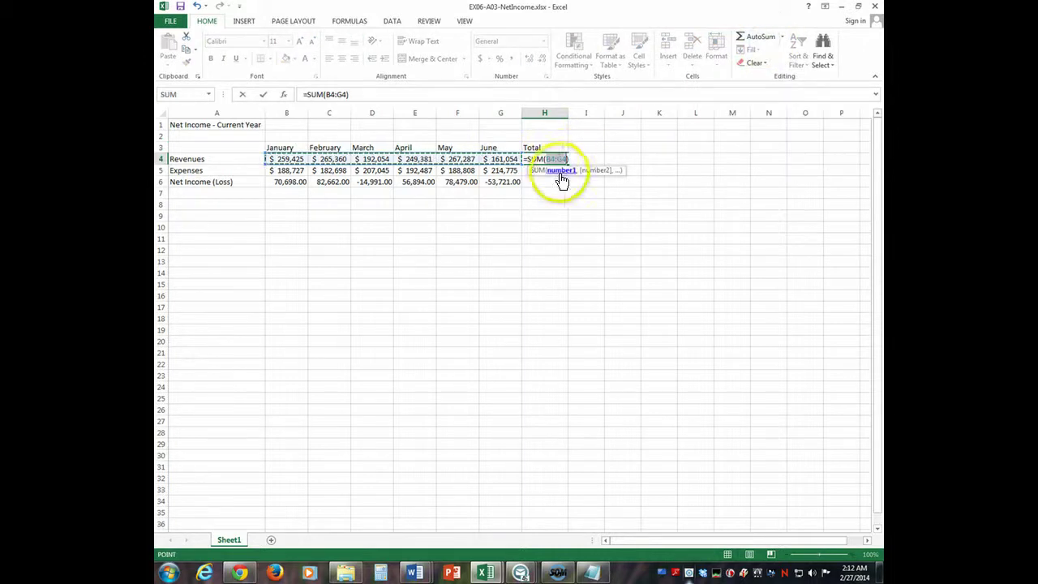
pyautogui.press('Return')
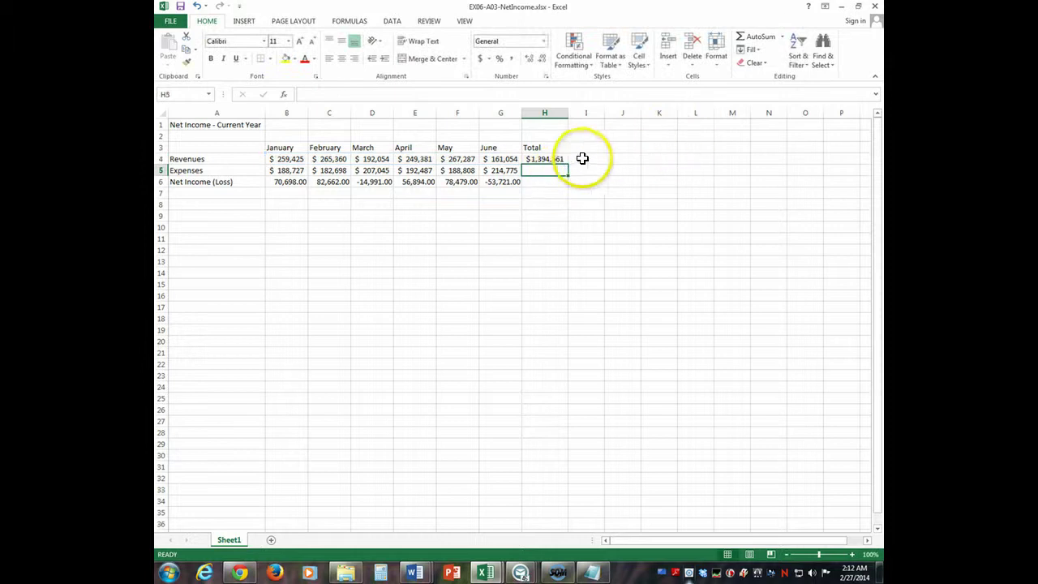
pyautogui.click(557, 159)
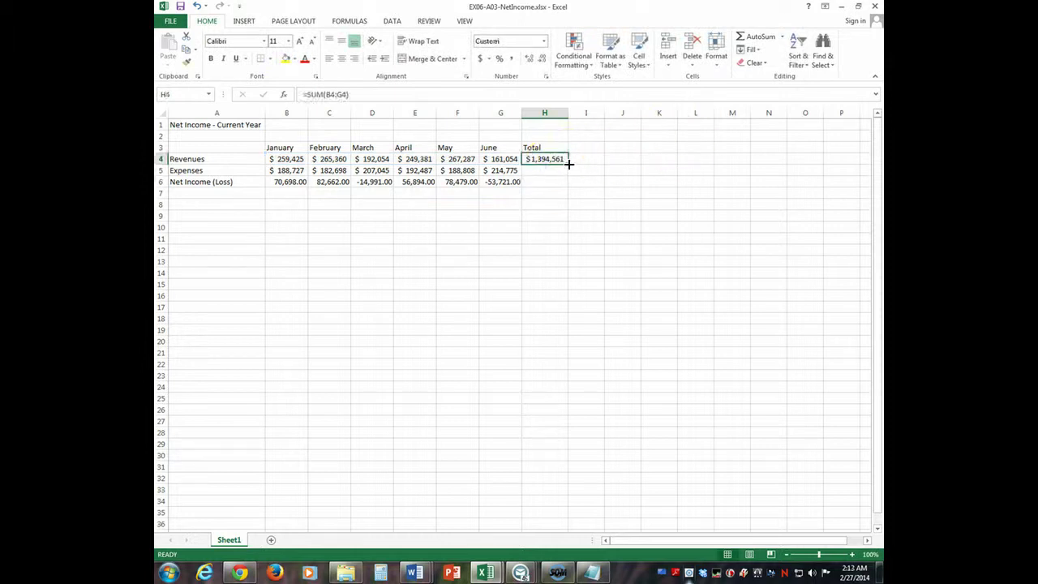
pyautogui.moveTo(569, 164); pyautogui.dragTo(561, 184)
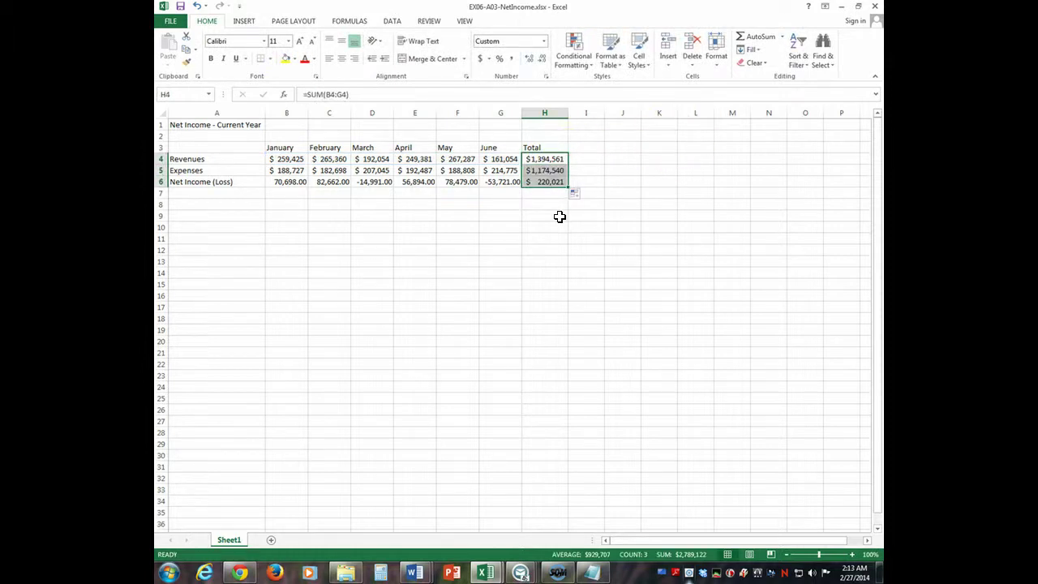
# - Apply the Number format with thousands separators and two decimals to the totals in H4:H6 and to the range A3:G6
pyautogui.hotkey('ctrl', 'shift', '1')
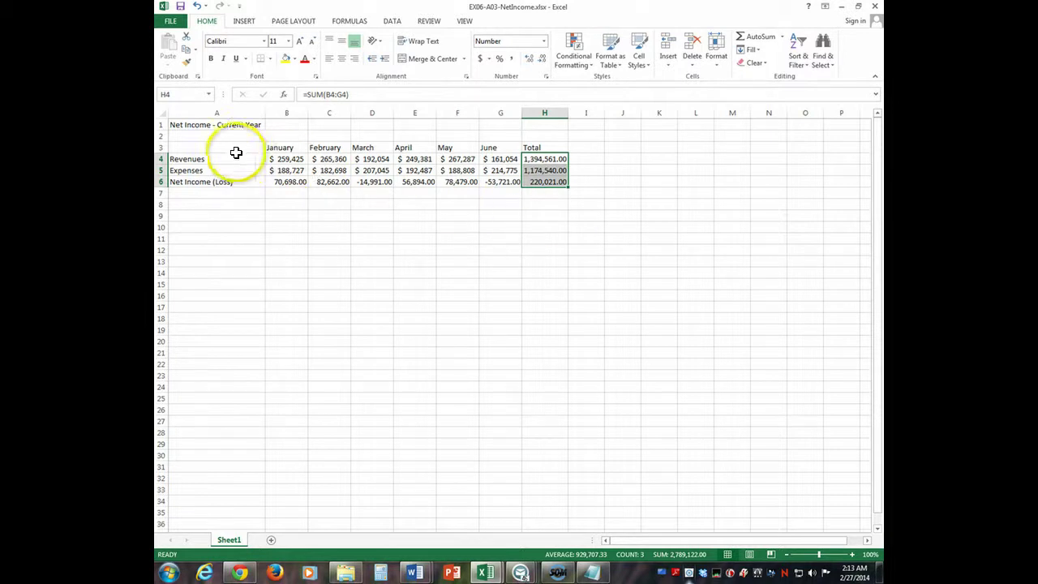
pyautogui.moveTo(230, 152); pyautogui.dragTo(496, 178)
pyautogui.hotkey('ctrl', 'shift', '1')
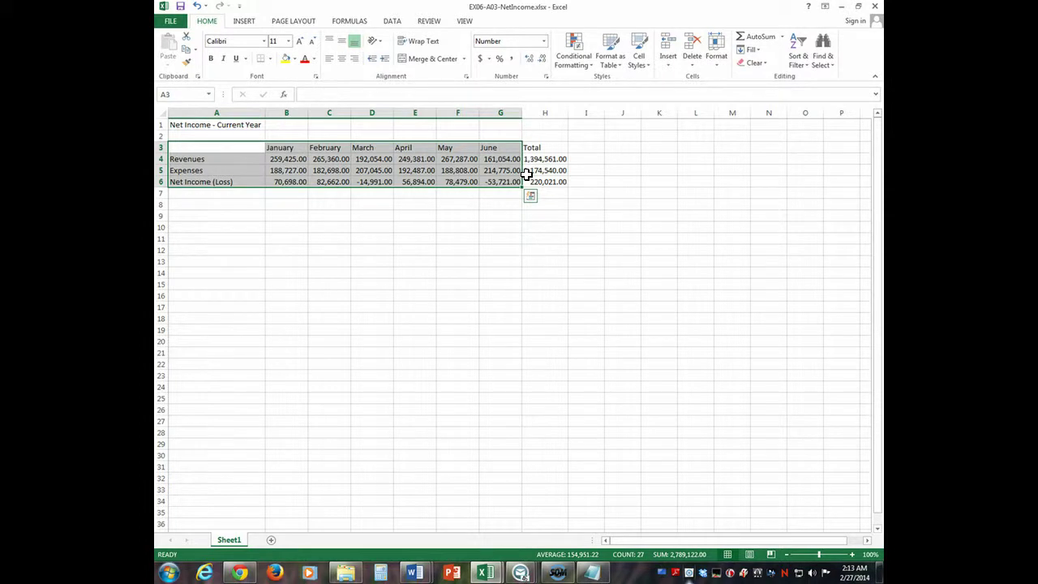
# - Insert the recommended Clustered Column chart based on the range A3:G6
pyautogui.click(245, 24)
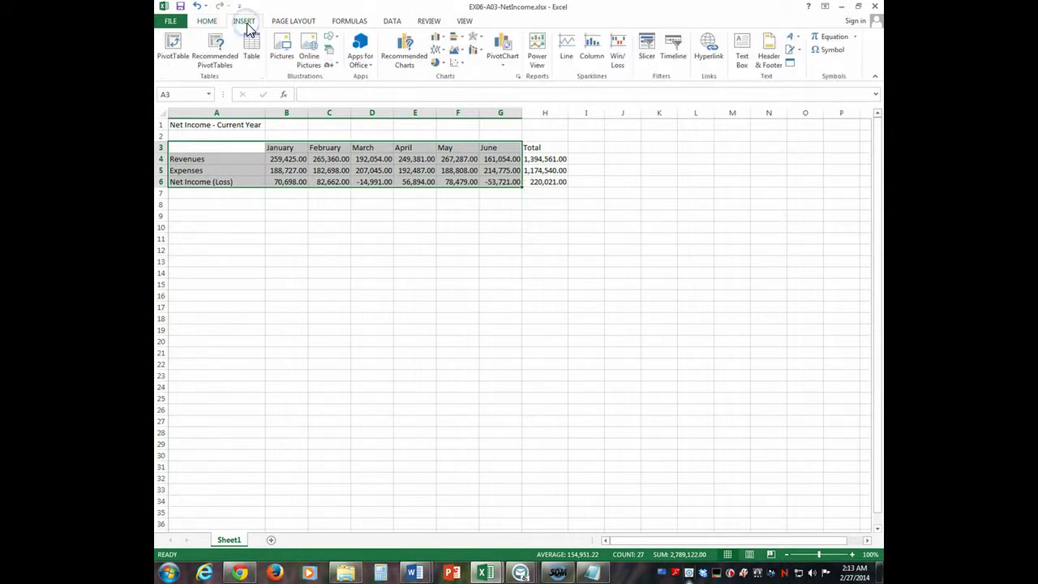
pyautogui.click(410, 57)
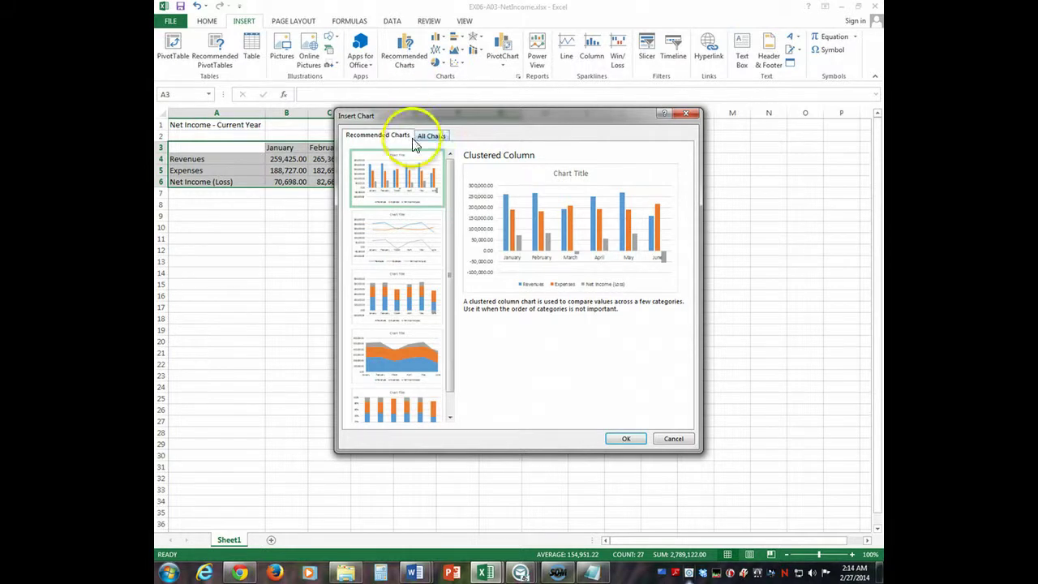
pyautogui.click(626, 438)
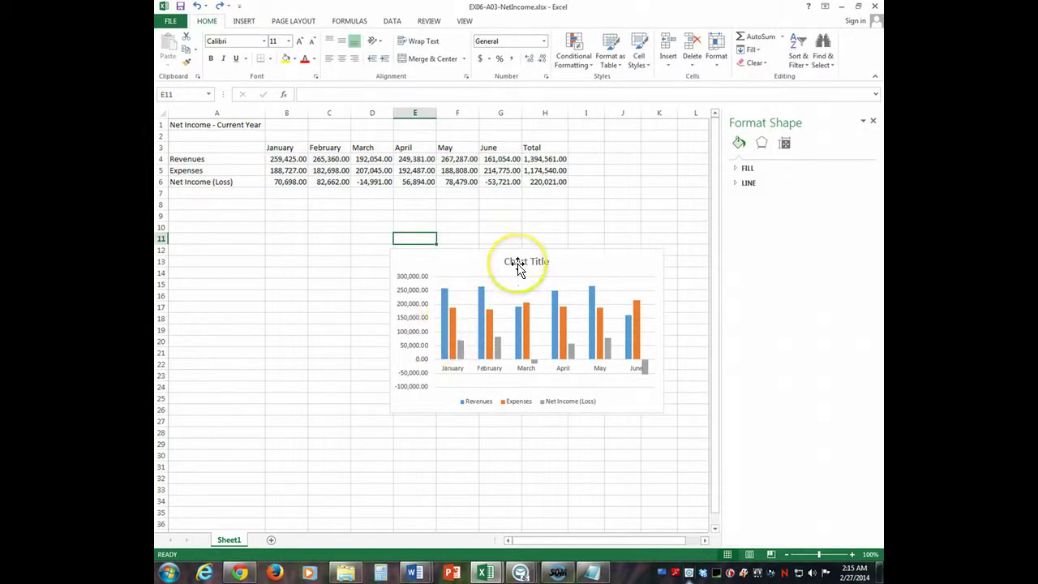
# - Replace the placeholder chart title with Net Income - Current Year
pyautogui.click(519, 261)
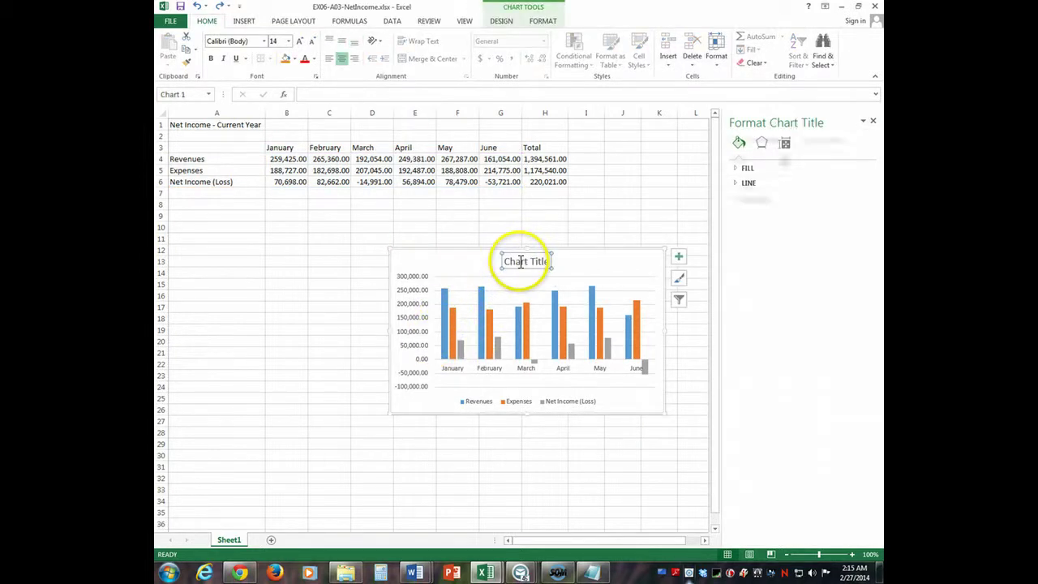
pyautogui.moveTo(498, 259); pyautogui.dragTo(538, 258)
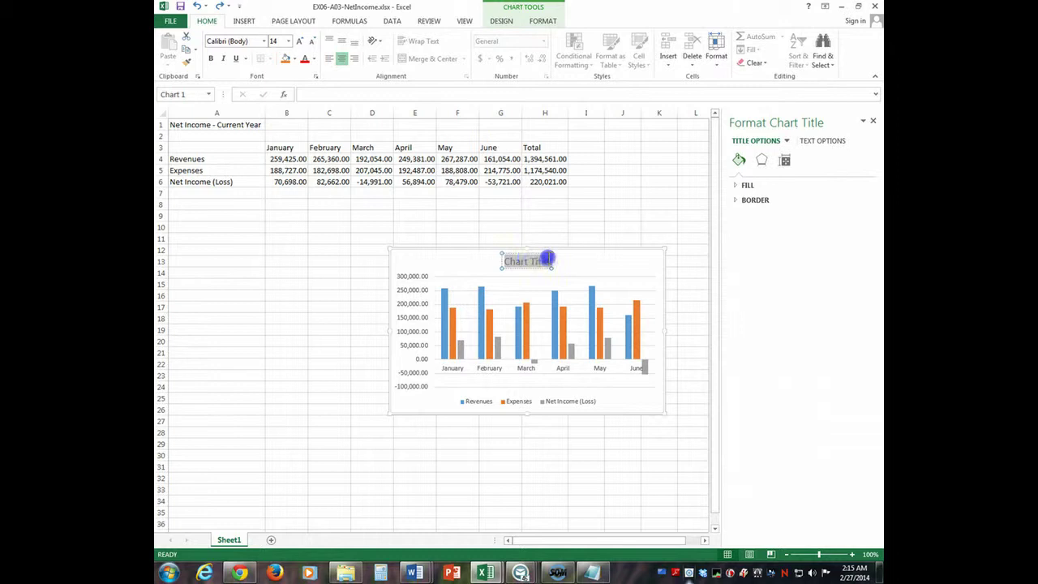
pyautogui.write('Net')
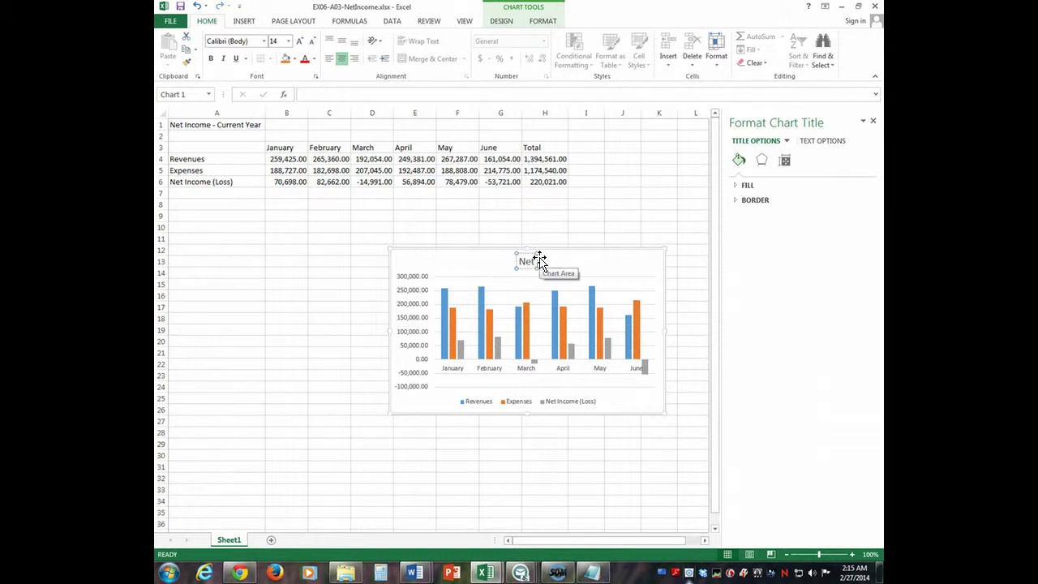
pyautogui.write(' Income - Current')
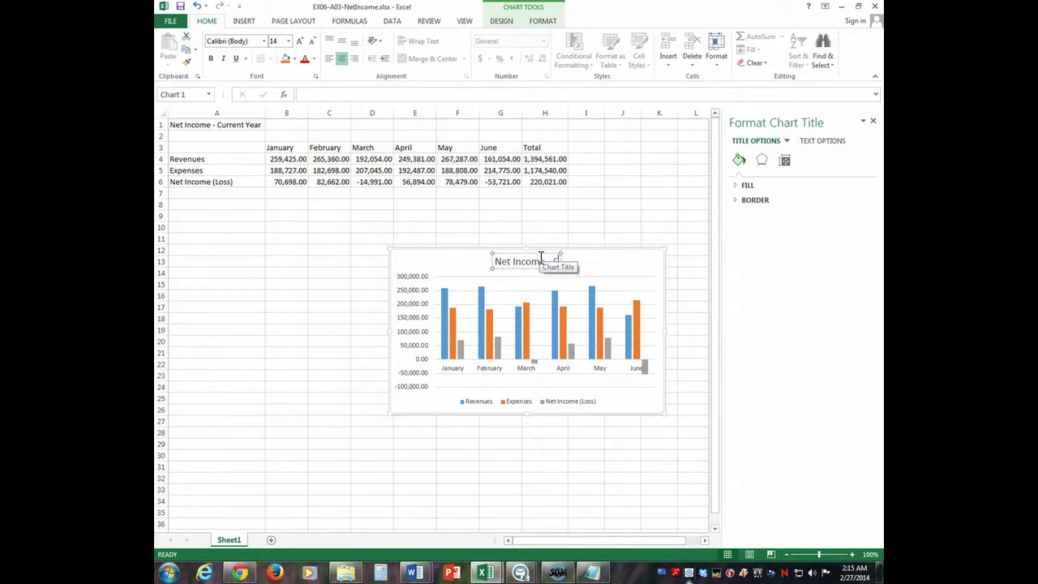
pyautogui.write(' Year')
# - Place the column chart's legend at the top, directly under the chart title
pyautogui.click(639, 395)
pyautogui.click(679, 262)
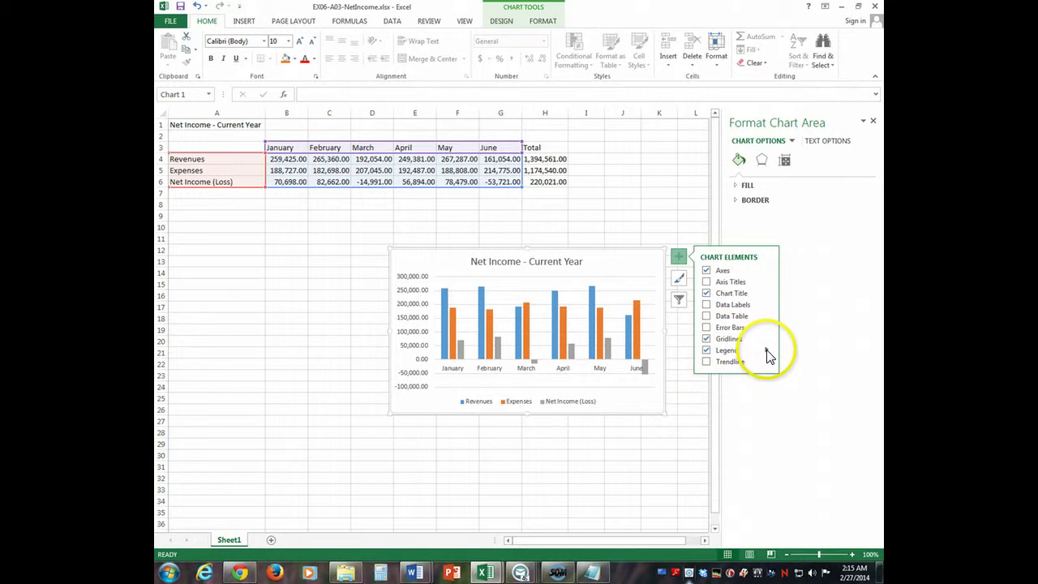
pyautogui.click(768, 351)
pyautogui.click(794, 367)
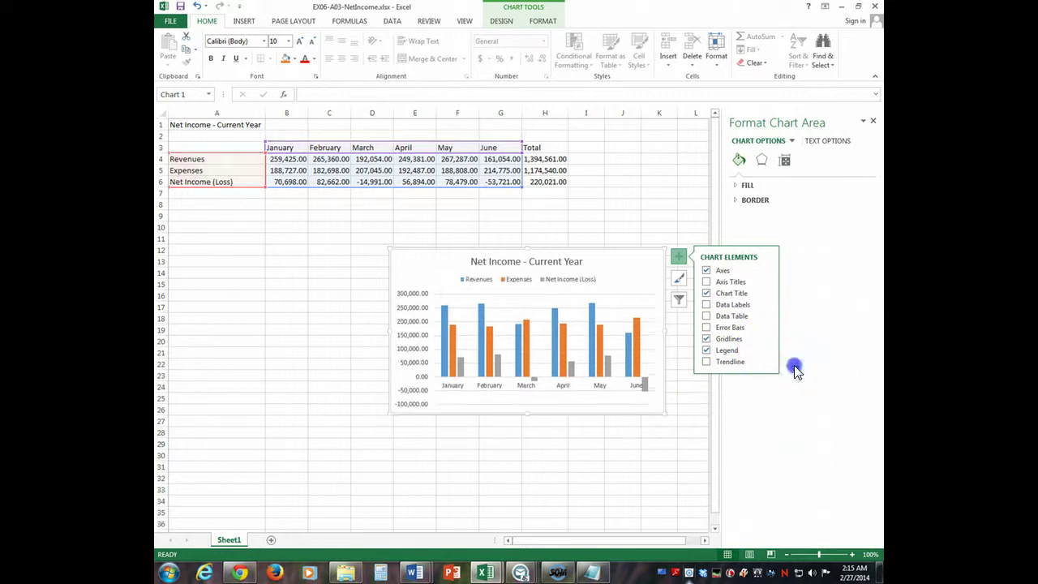
pyautogui.click(641, 445)
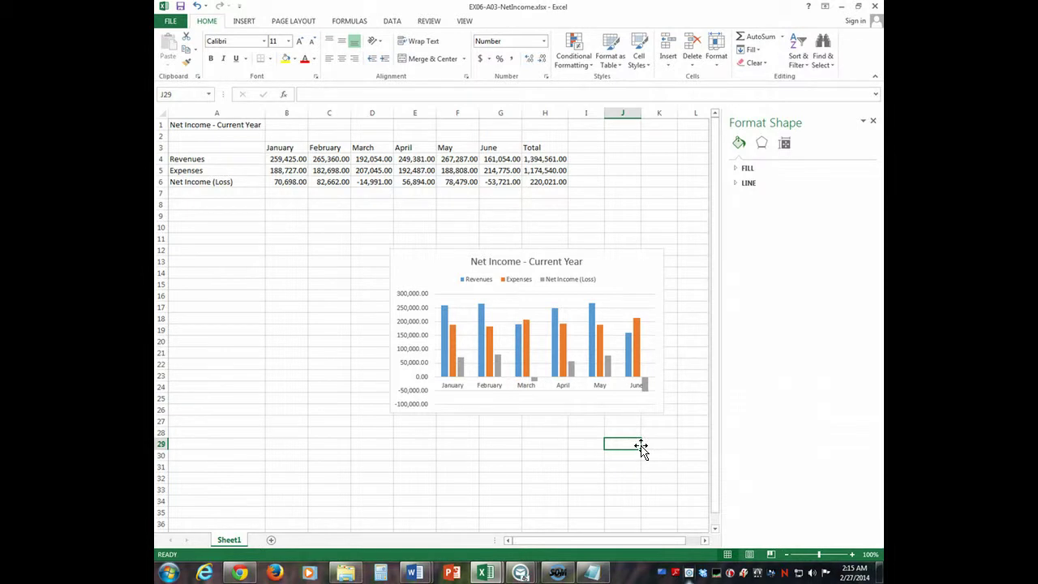
# - Move the column chart from Sheet1 to a new chart sheet of its own
pyautogui.rightClick(409, 266)
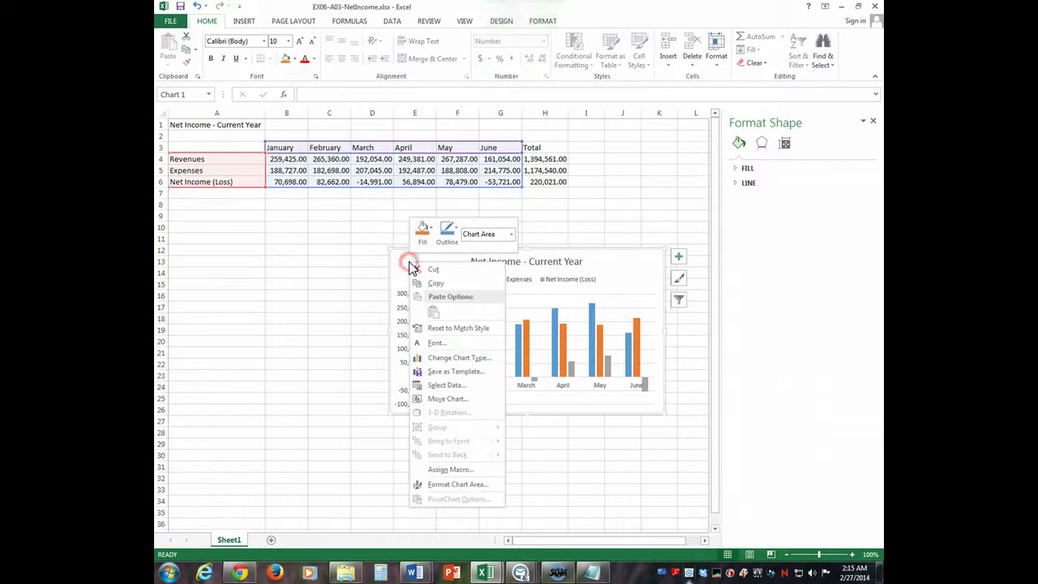
pyautogui.click(458, 400)
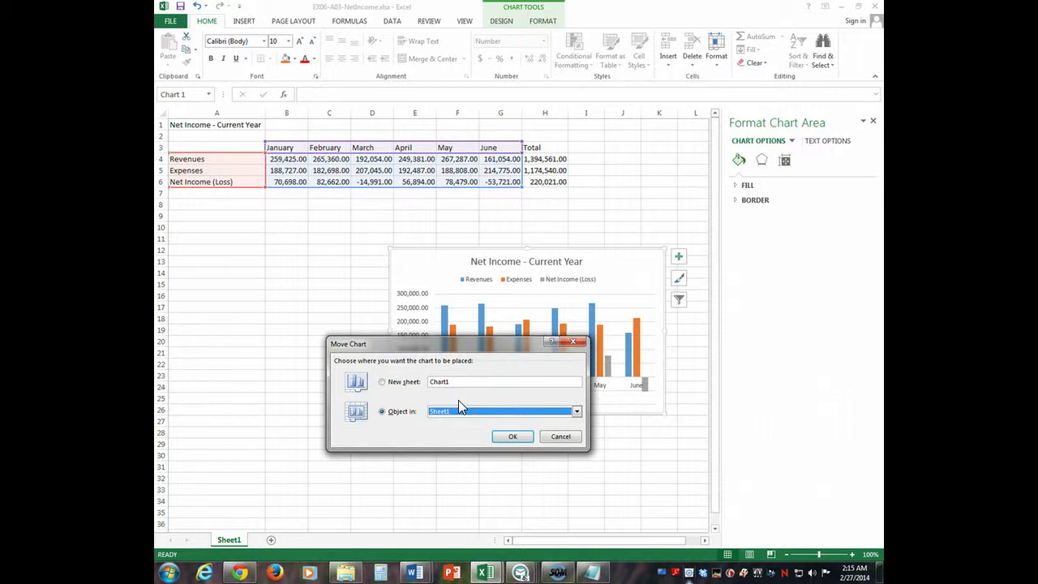
pyautogui.click(381, 382)
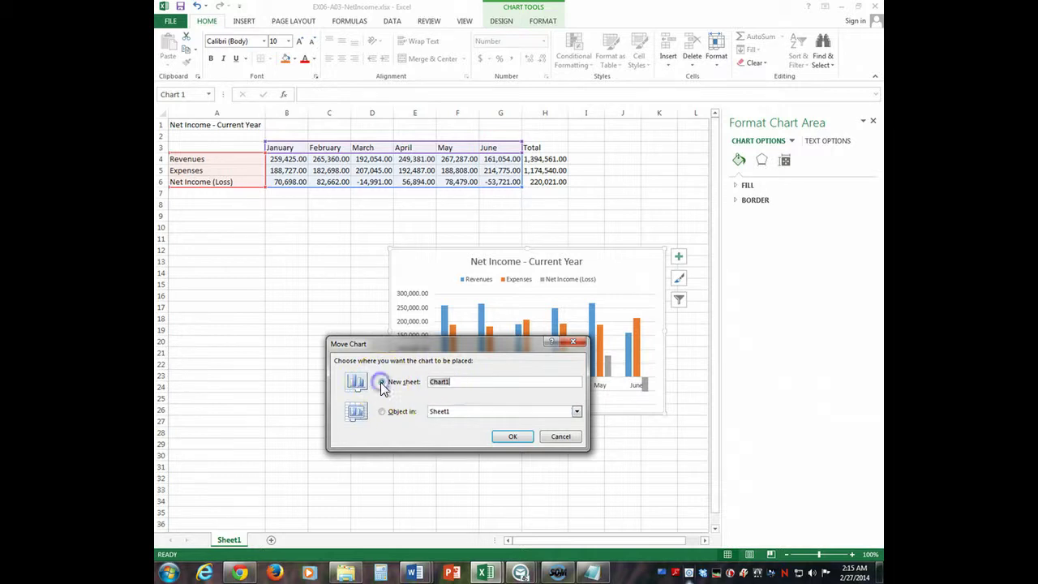
pyautogui.click(404, 411)
pyautogui.click(511, 436)
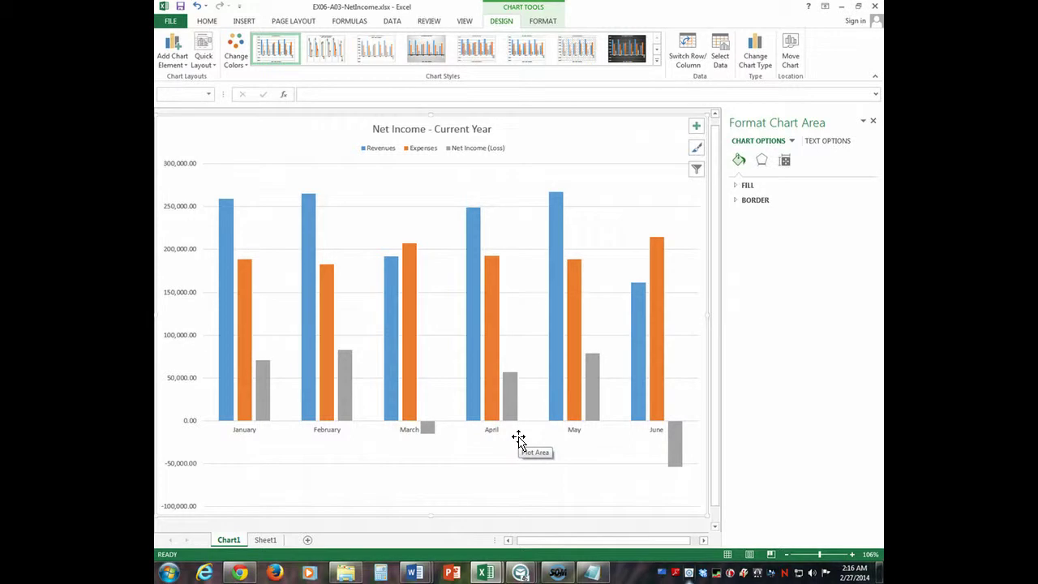
# - Rename the sheet holding the column chart as Net Income Analysis
pyautogui.rightClick(233, 540)
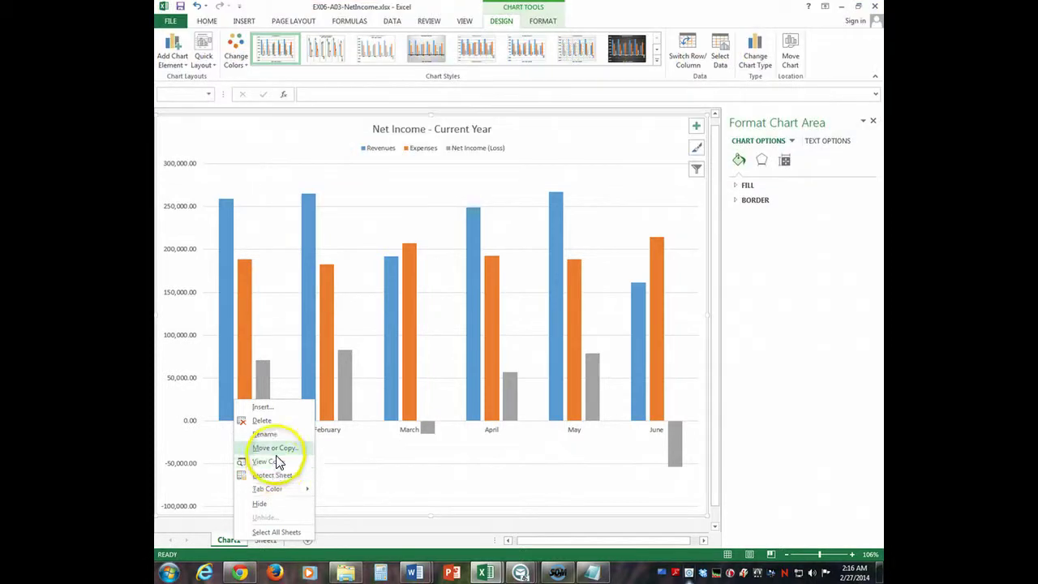
pyautogui.click(268, 433)
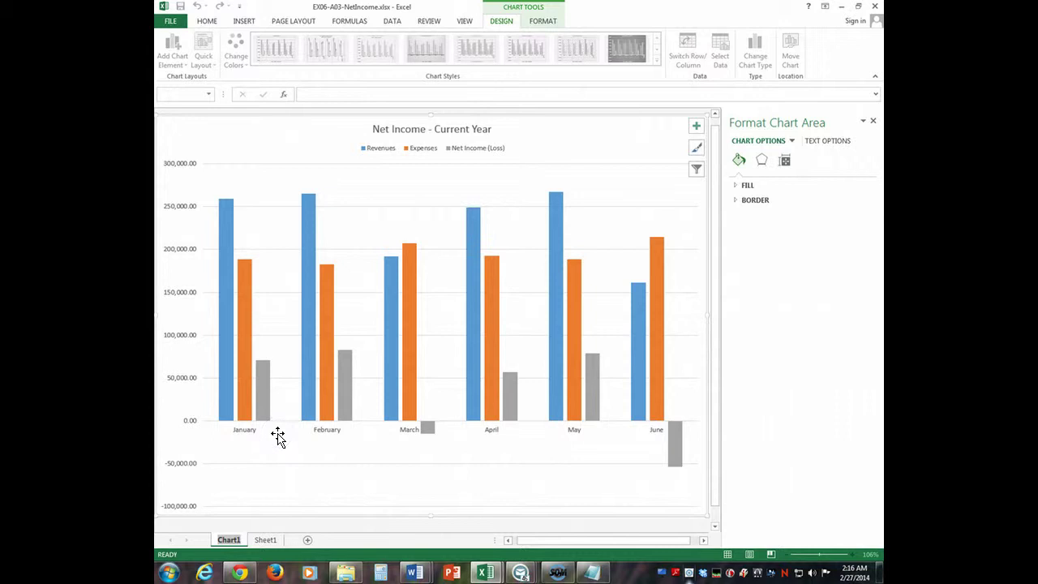
pyautogui.write('Net I')
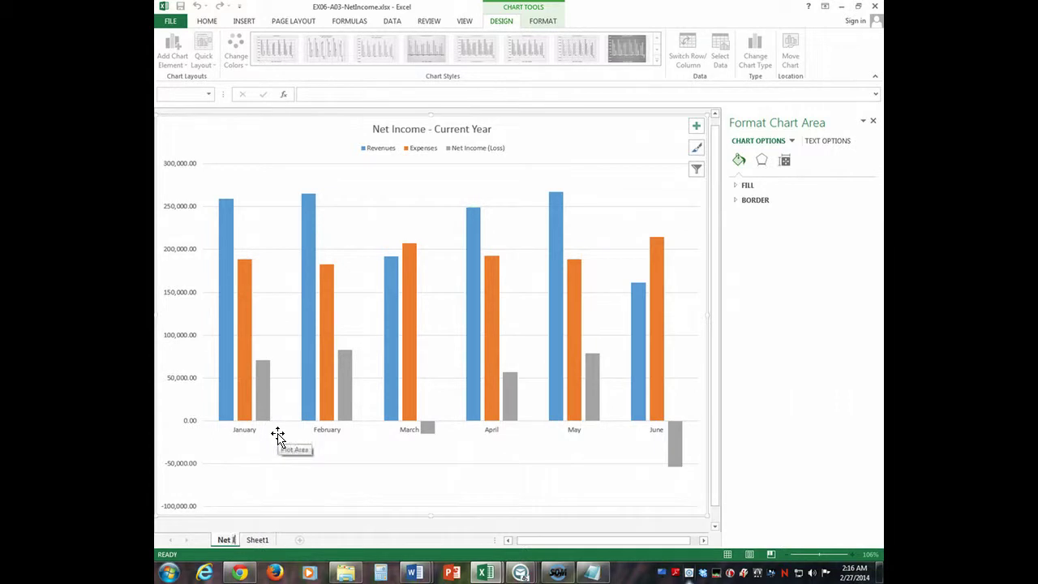
pyautogui.write('ncome Analy')
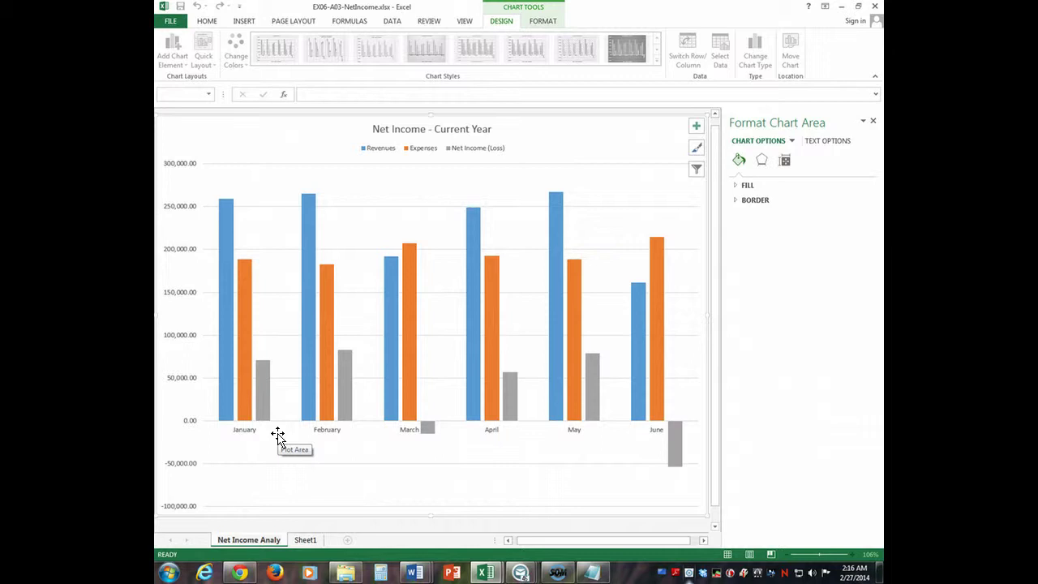
pyautogui.write('sis')
pyautogui.press('Return')
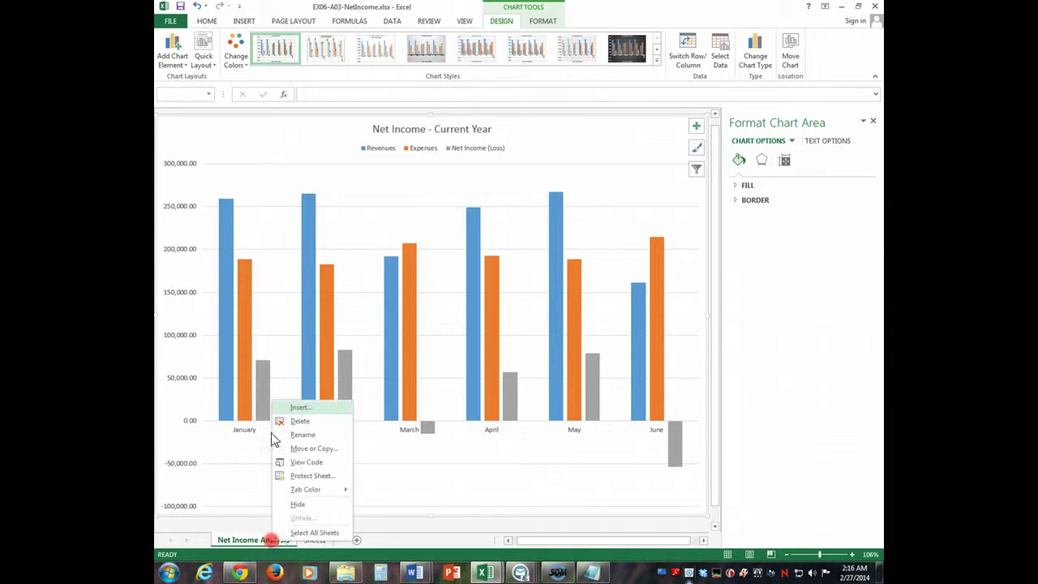
# - Color the Net Income Analysis sheet tab with the standard yellow
pyautogui.rightClick(272, 542)
pyautogui.click(328, 489)
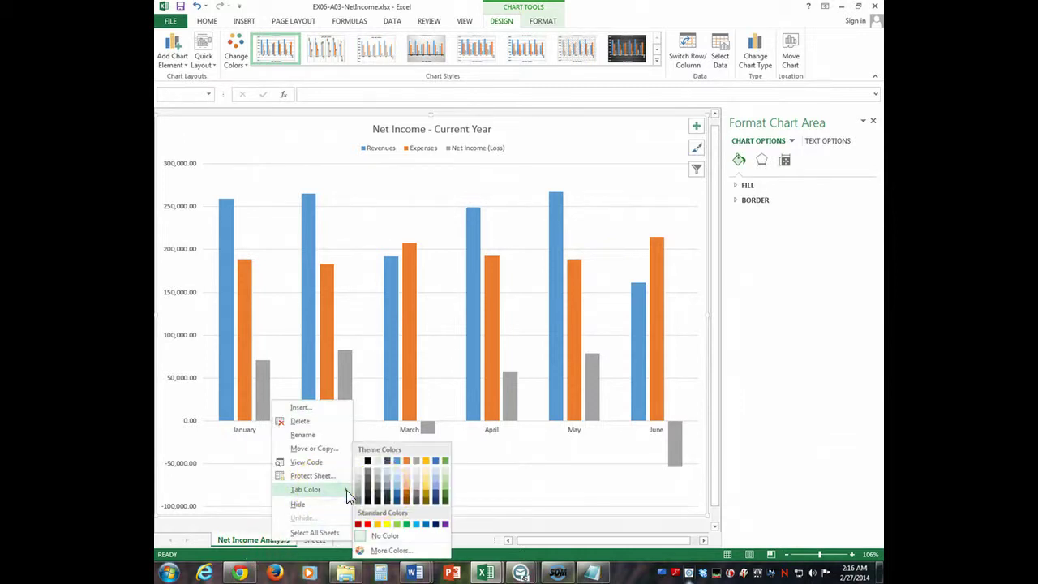
pyautogui.click(387, 524)
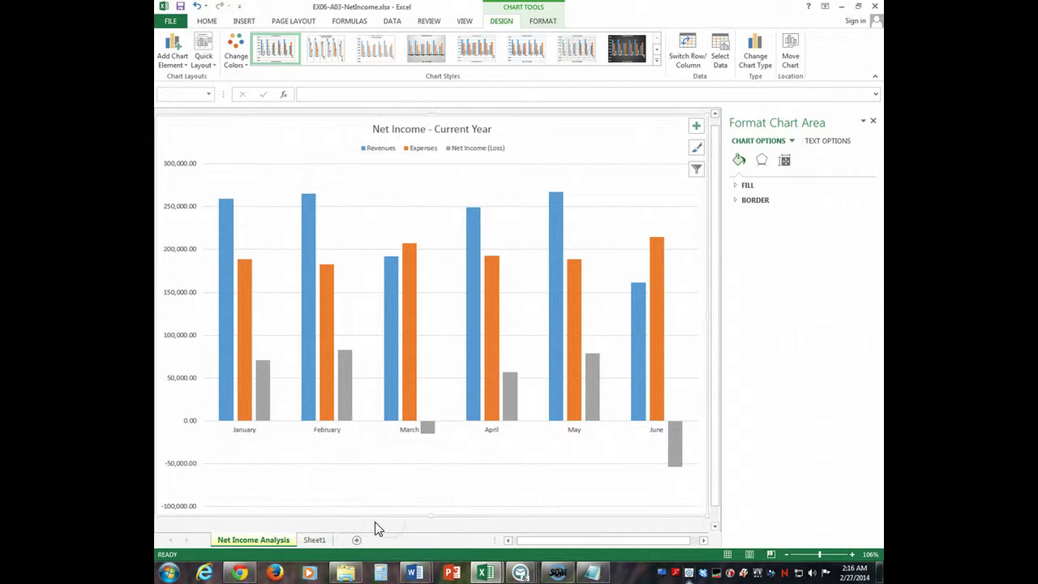
pyautogui.click(378, 514)
# - Create a column chart on a separate chart sheet from the months and revenues in A3:G4 of Sheet1
pyautogui.click(314, 540)
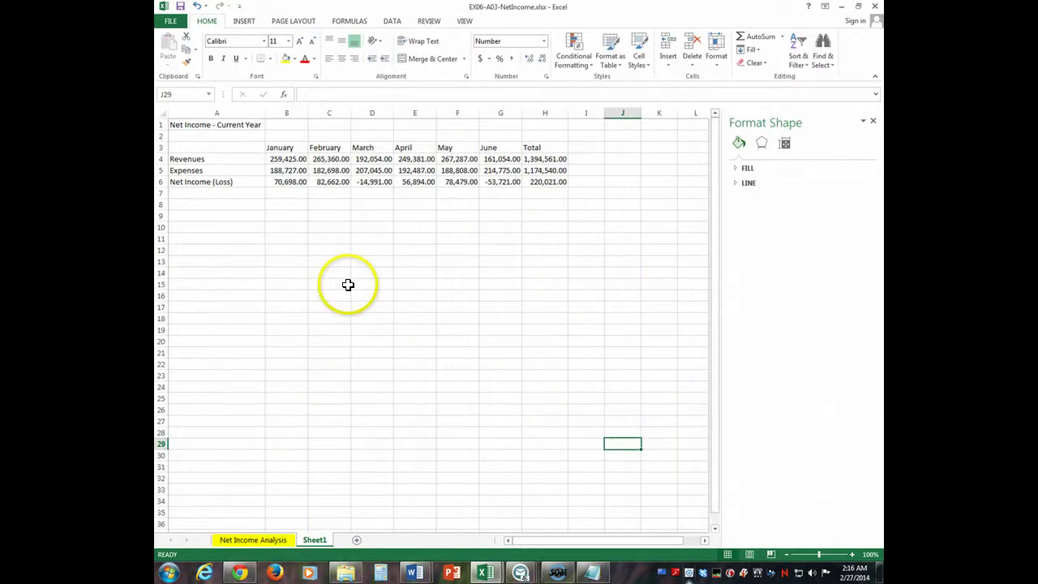
pyautogui.click(215, 147)
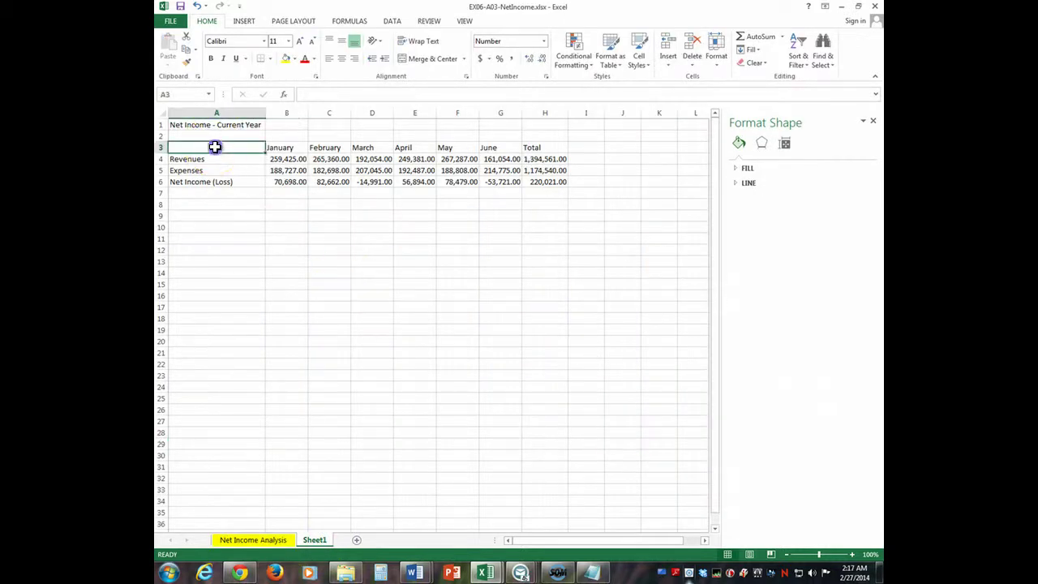
pyautogui.moveTo(215, 147); pyautogui.dragTo(489, 158)
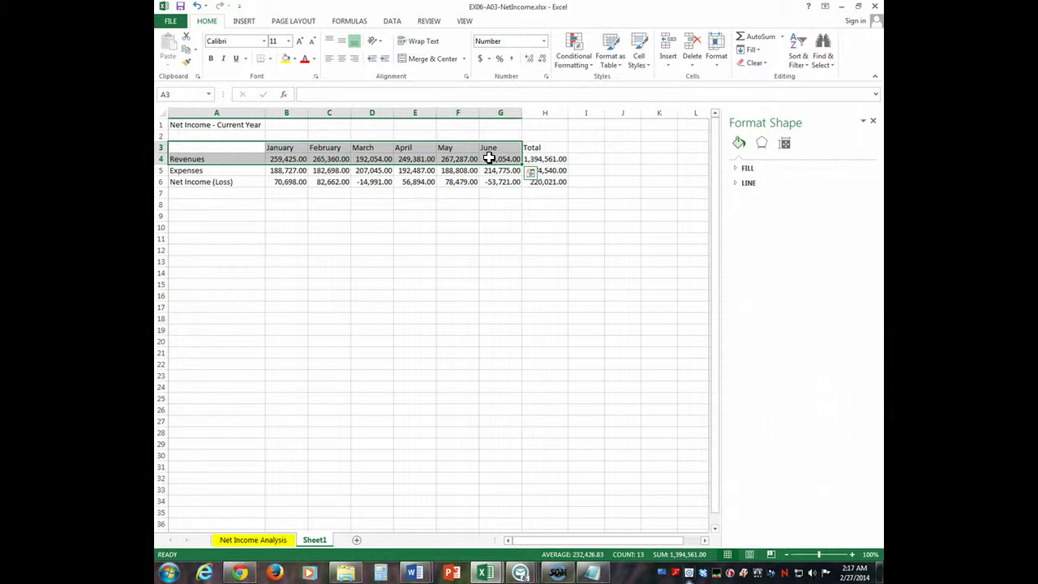
pyautogui.press('F11')
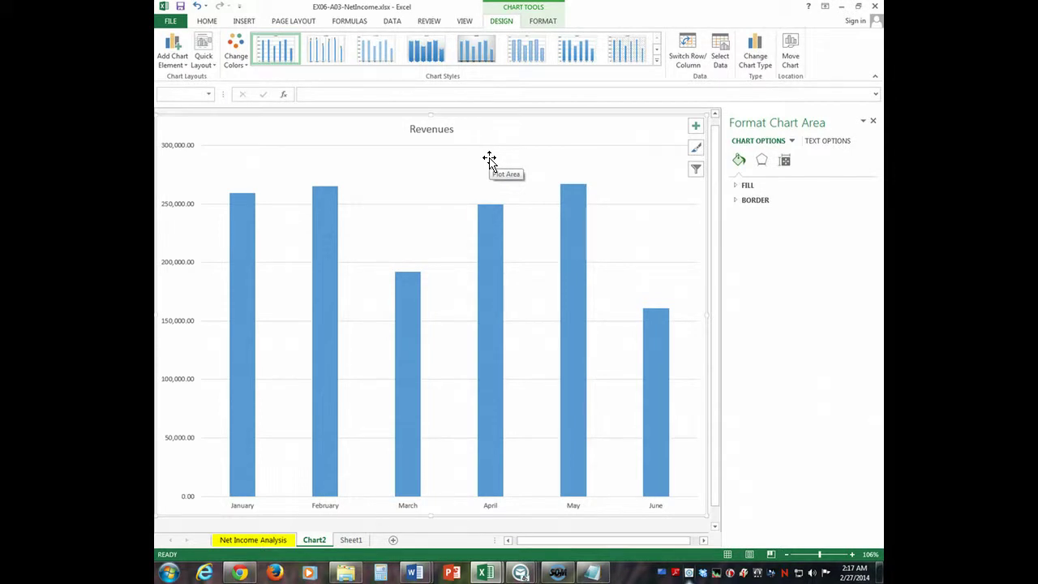
# - Change the Revenues chart from clustered column to the basic Pie type
pyautogui.click(756, 61)
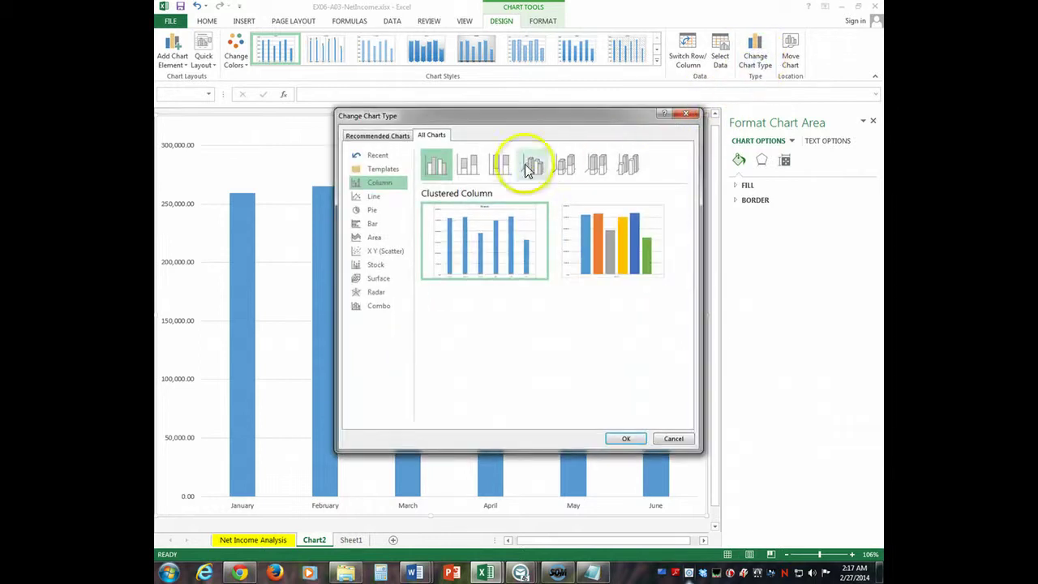
pyautogui.click(373, 211)
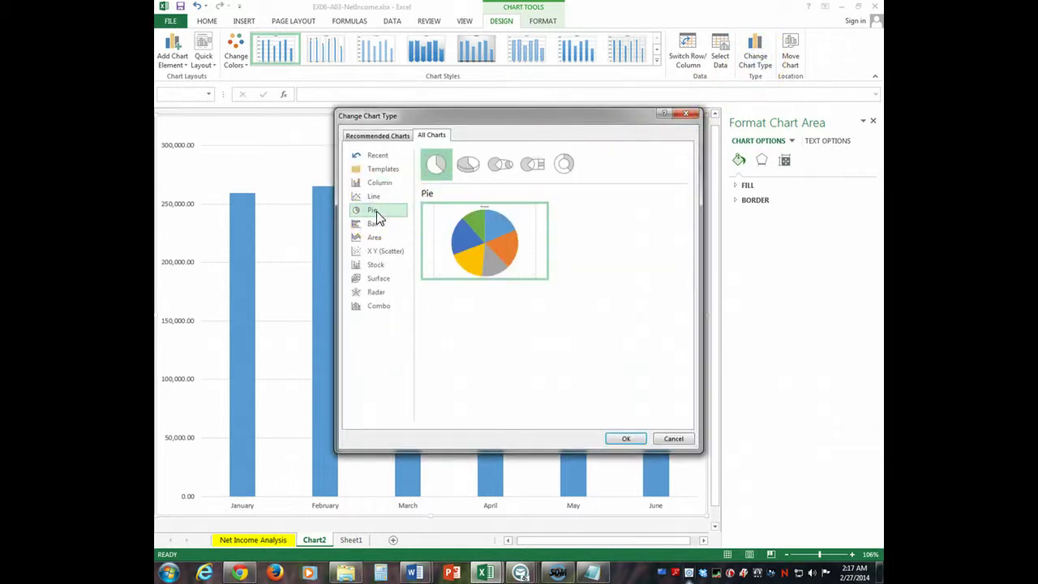
pyautogui.moveTo(529, 313)
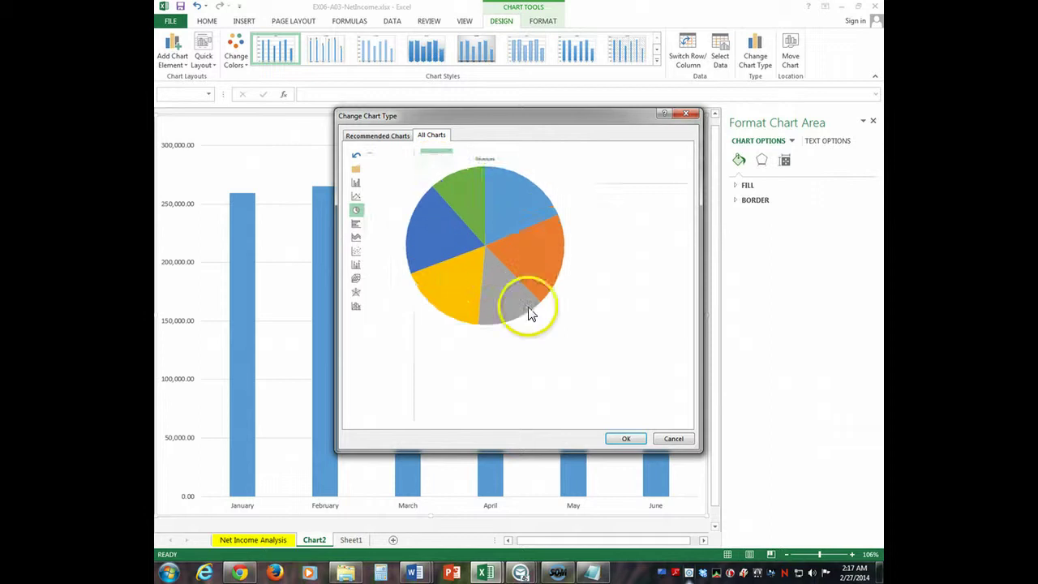
pyautogui.click(639, 438)
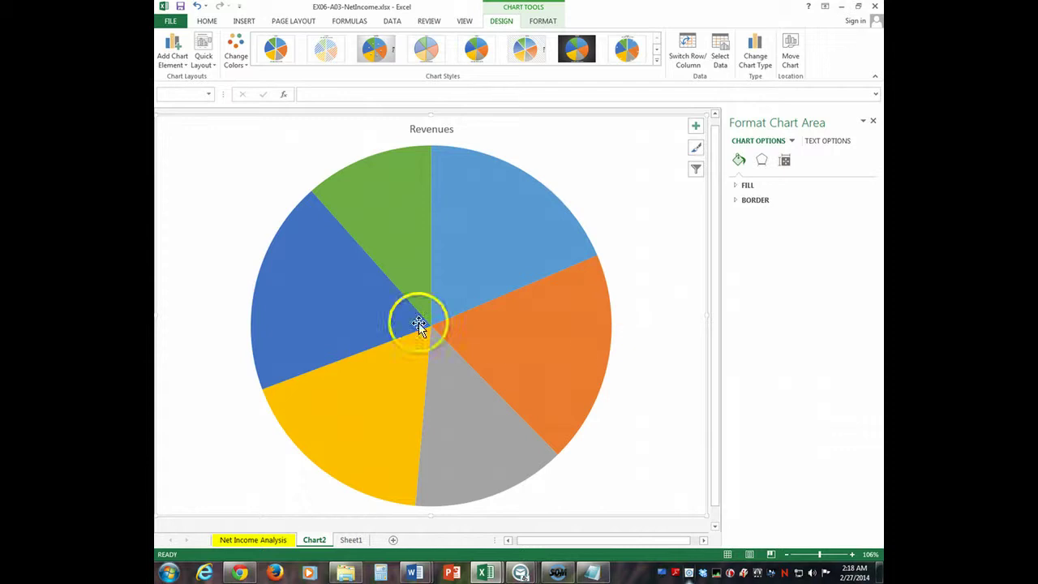
# - Pull only the dark blue May slice out of the Revenues pie, to a point explosion of 15%
pyautogui.click(344, 298)
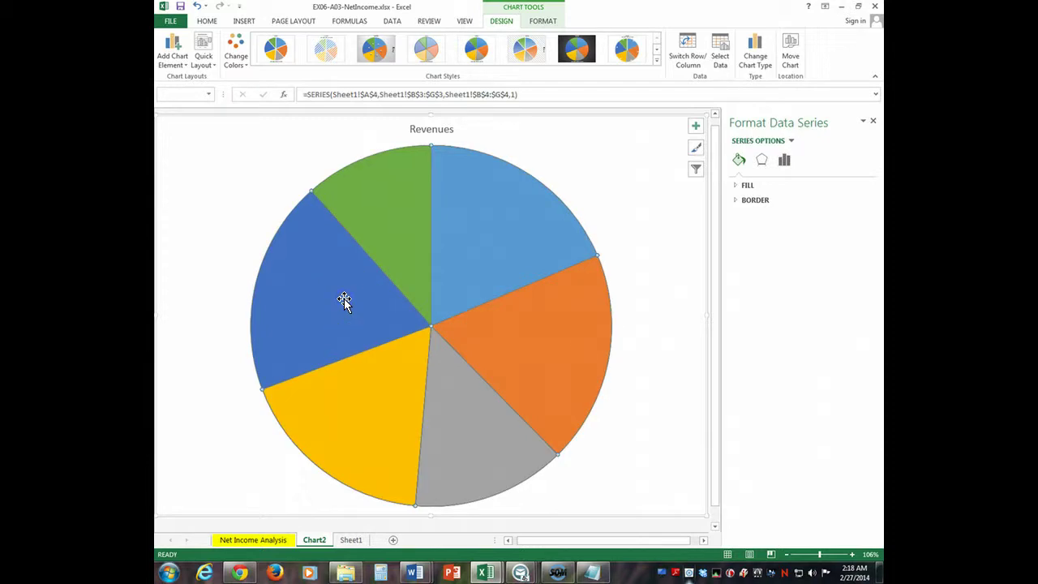
pyautogui.click(344, 298)
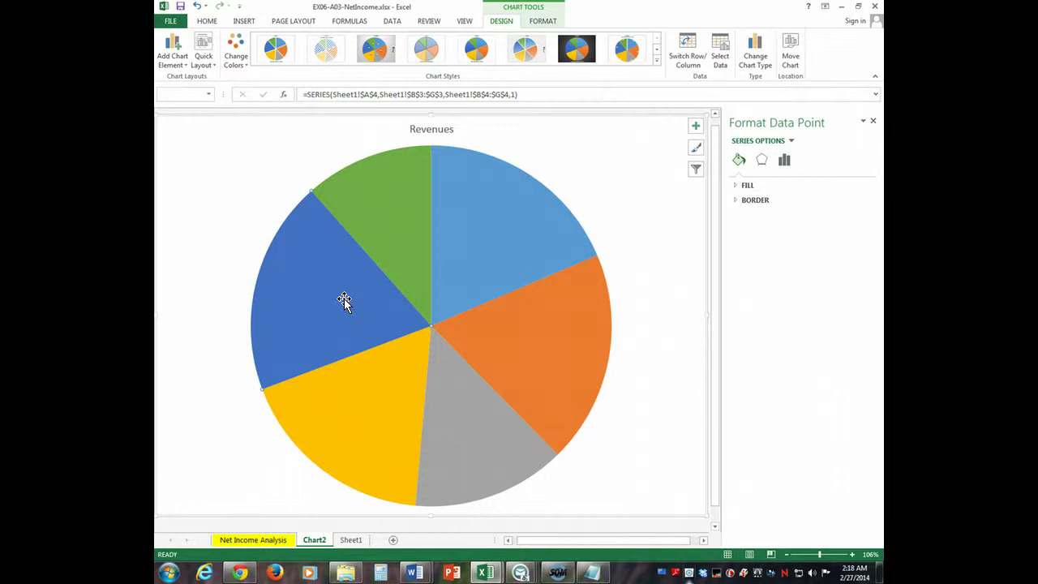
pyautogui.doubleClick(347, 297)
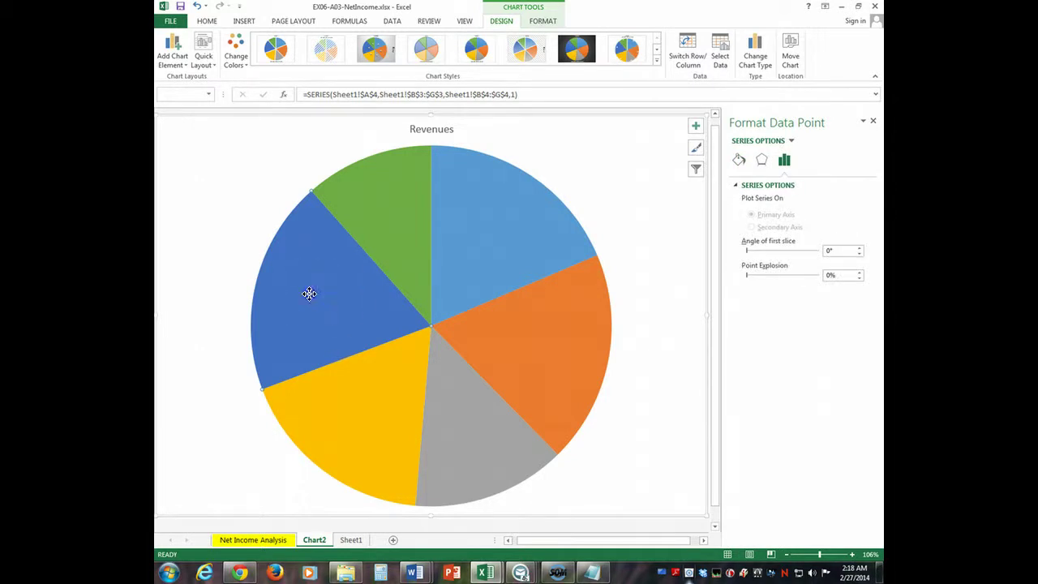
pyautogui.moveTo(309, 294); pyautogui.dragTo(282, 285)
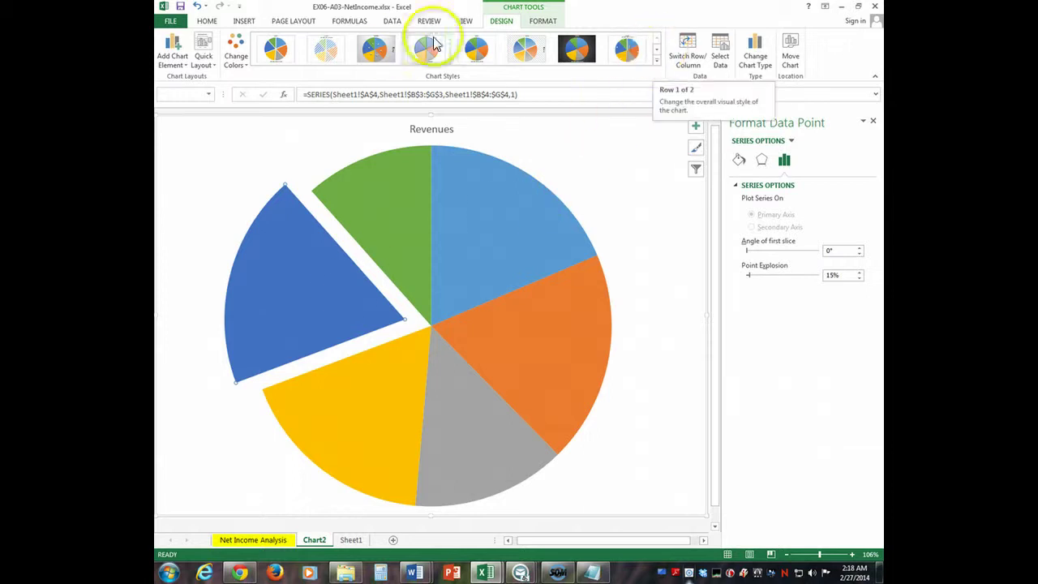
# - Apply the monochromatic gray color palette to the Revenues pie chart and return to the Net Income Analysis sheet
pyautogui.click(238, 58)
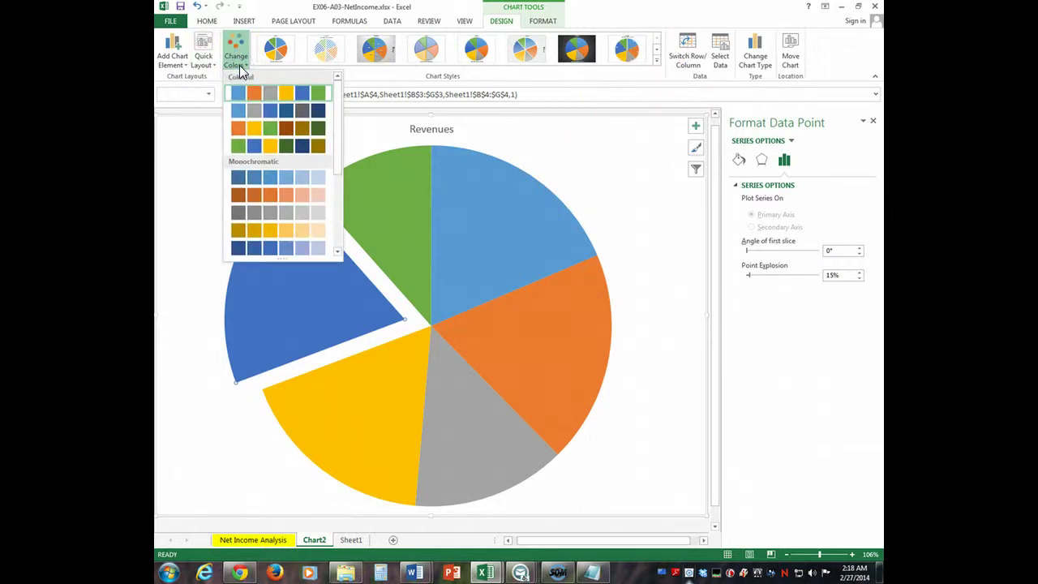
pyautogui.scroll(-2, 334, 178)
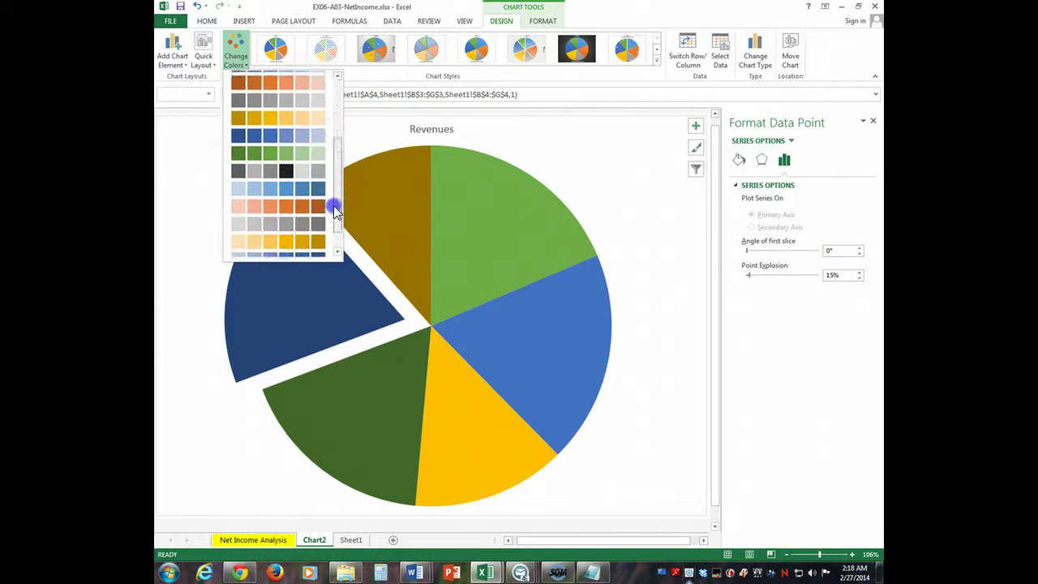
pyautogui.scroll(3, 327, 198)
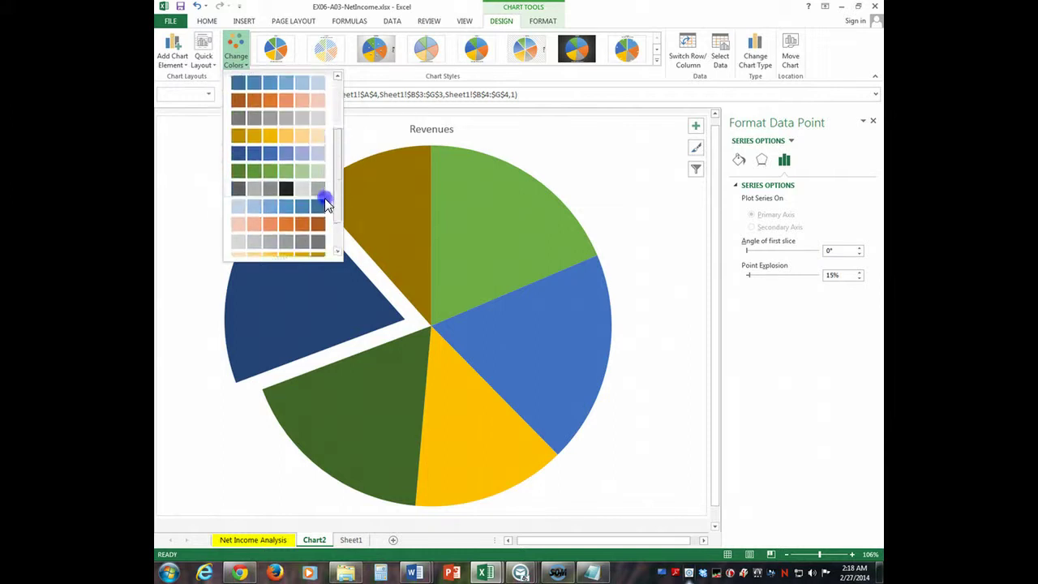
pyautogui.click(302, 120)
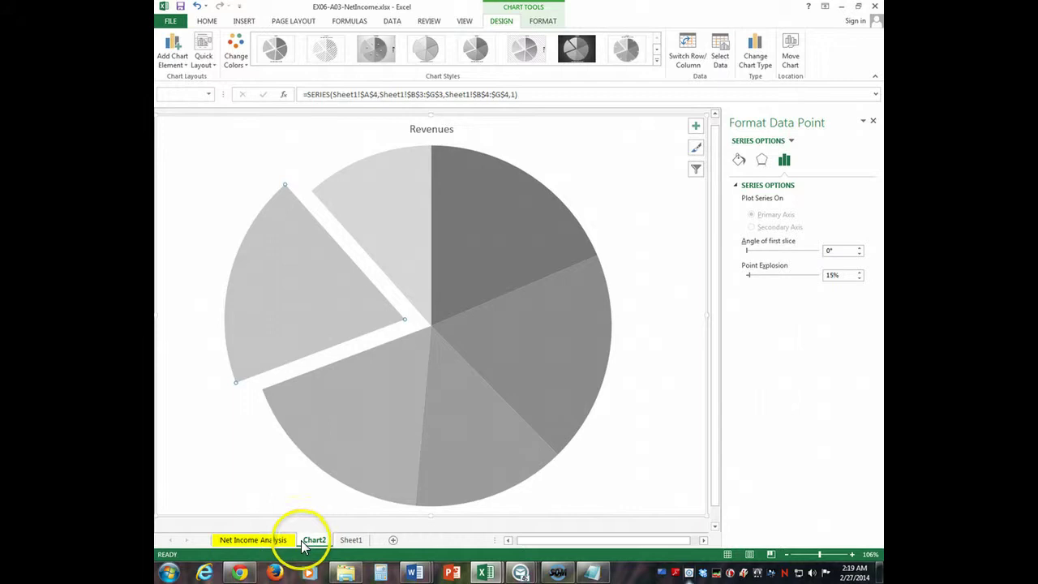
pyautogui.click(272, 546)
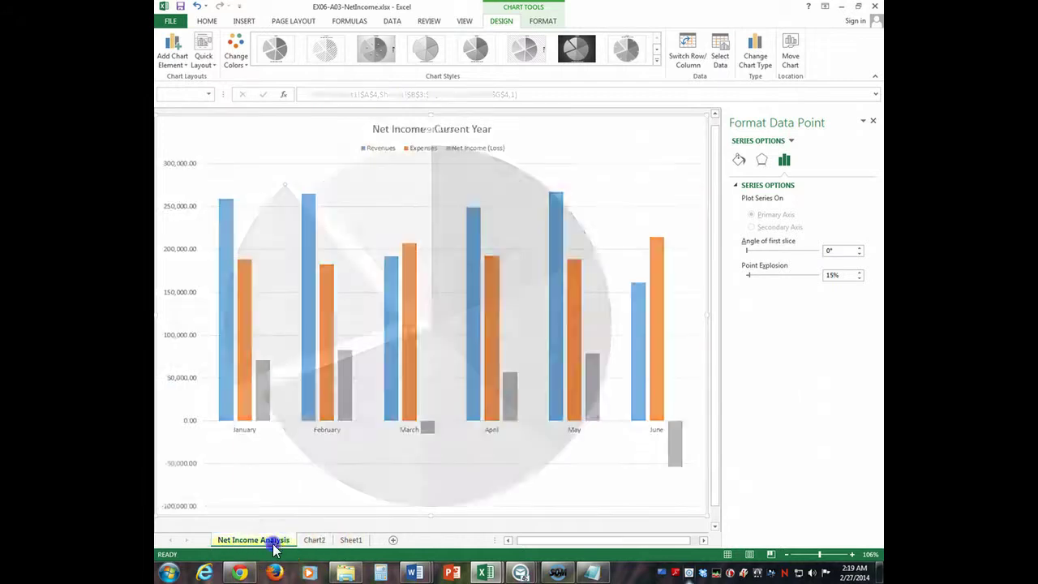
# - Apply the monochromatic gray color palette to the Net Income - Current Year column chart
pyautogui.click(235, 56)
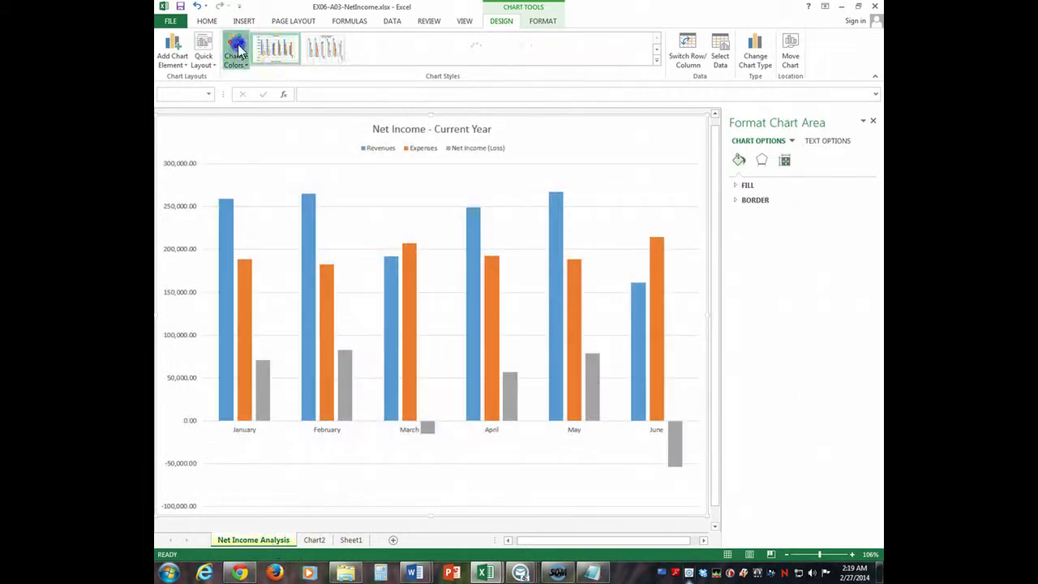
pyautogui.click(273, 139)
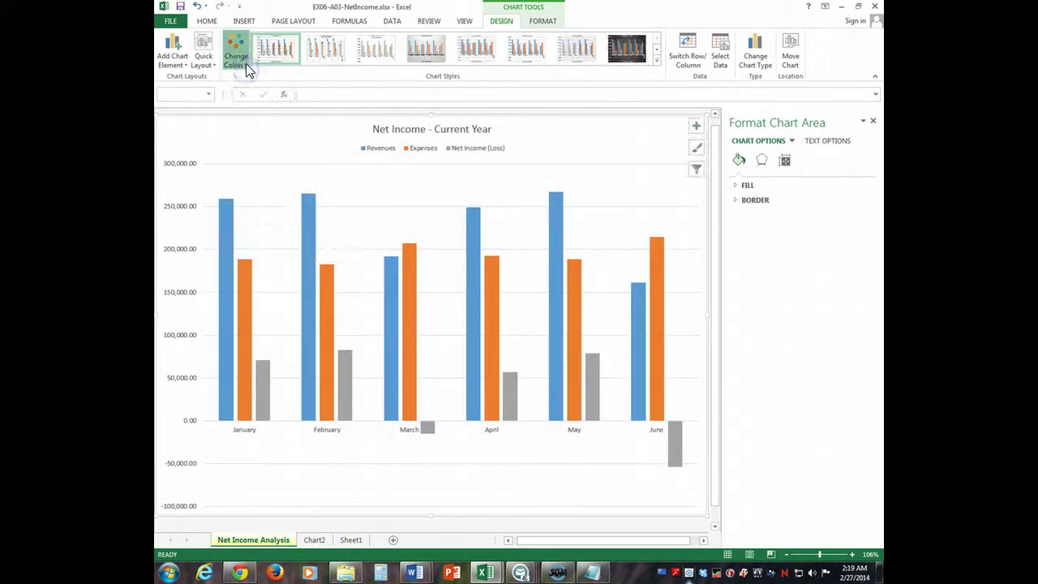
pyautogui.click(245, 64)
pyautogui.click(289, 214)
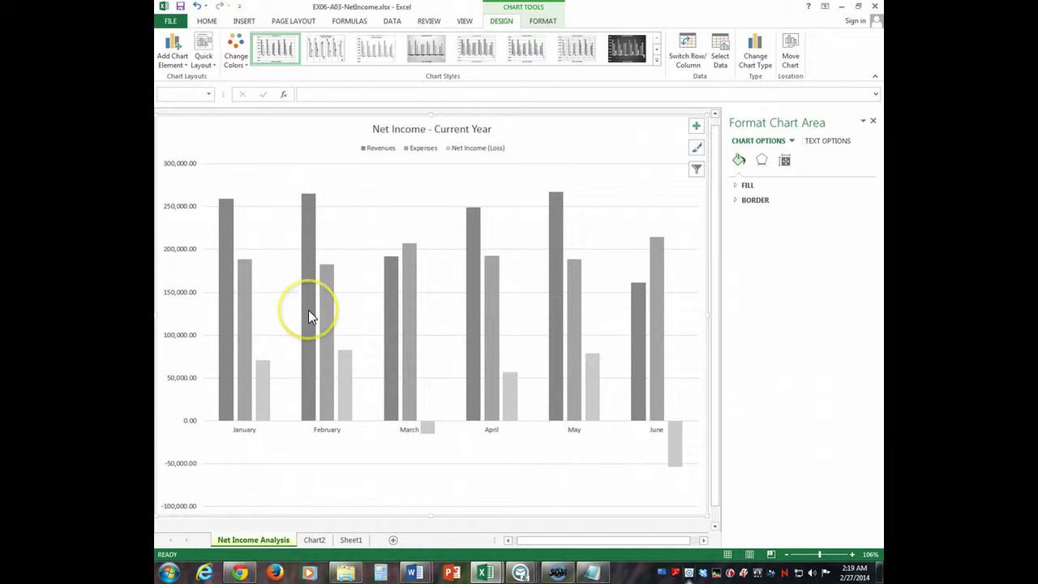
pyautogui.moveTo(309, 316)
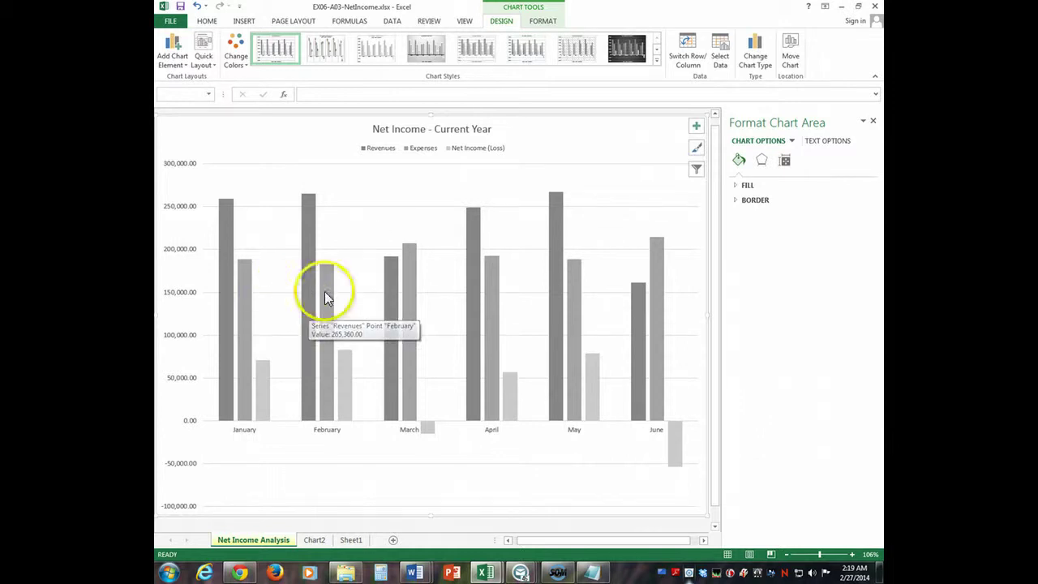
# - Italicize the Net Income - Current Year title of the column chart
pyautogui.click(392, 131)
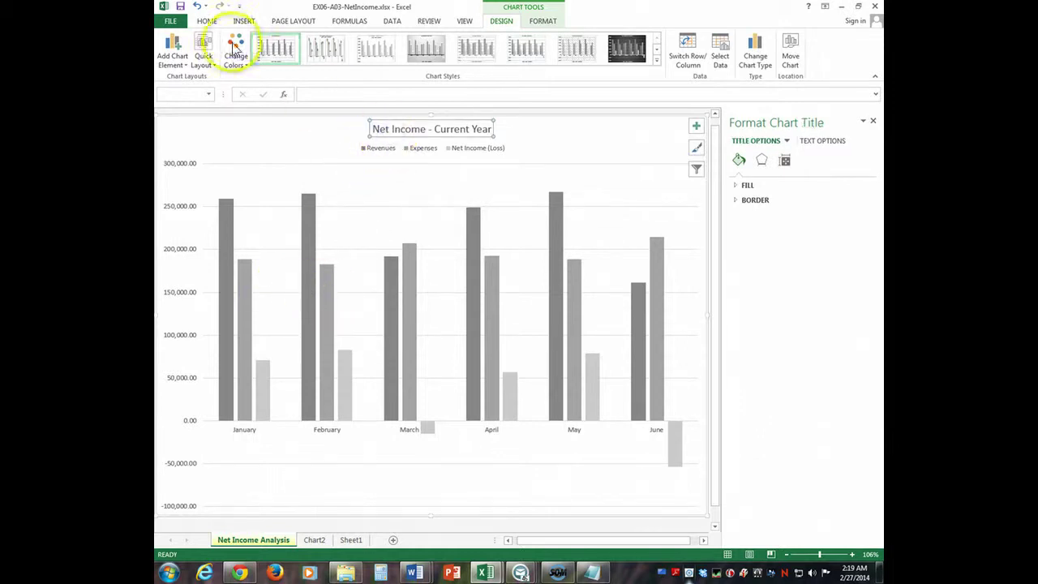
pyautogui.click(207, 21)
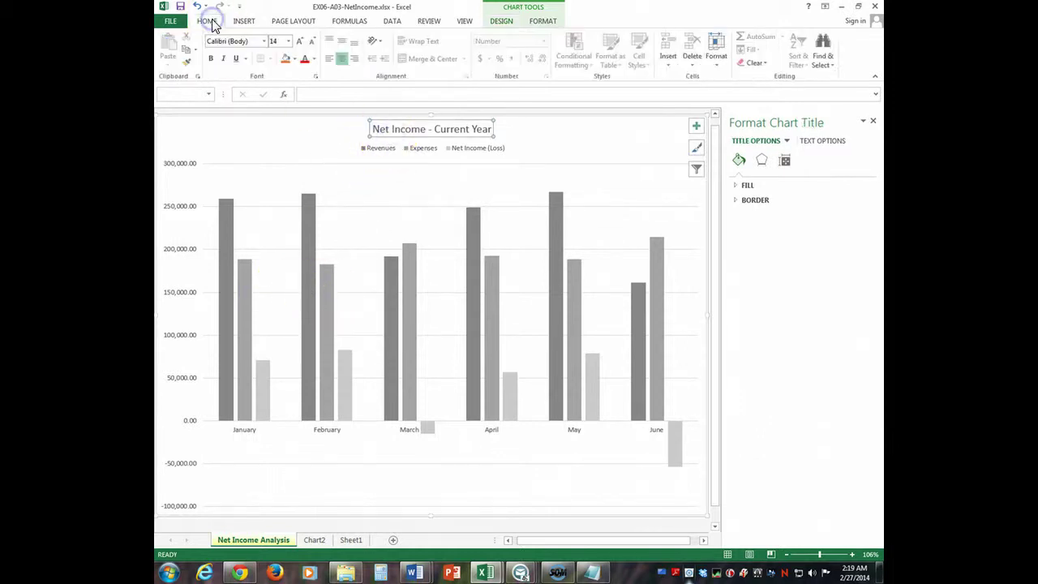
pyautogui.click(222, 58)
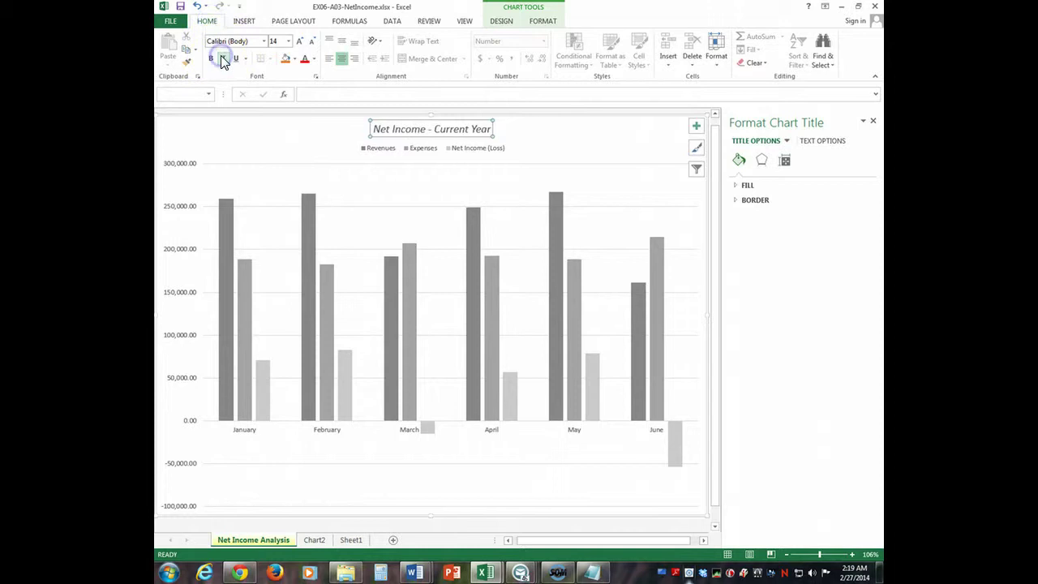
# - Italicize the Revenues title of the pie chart on the Chart2 sheet
pyautogui.click(349, 539)
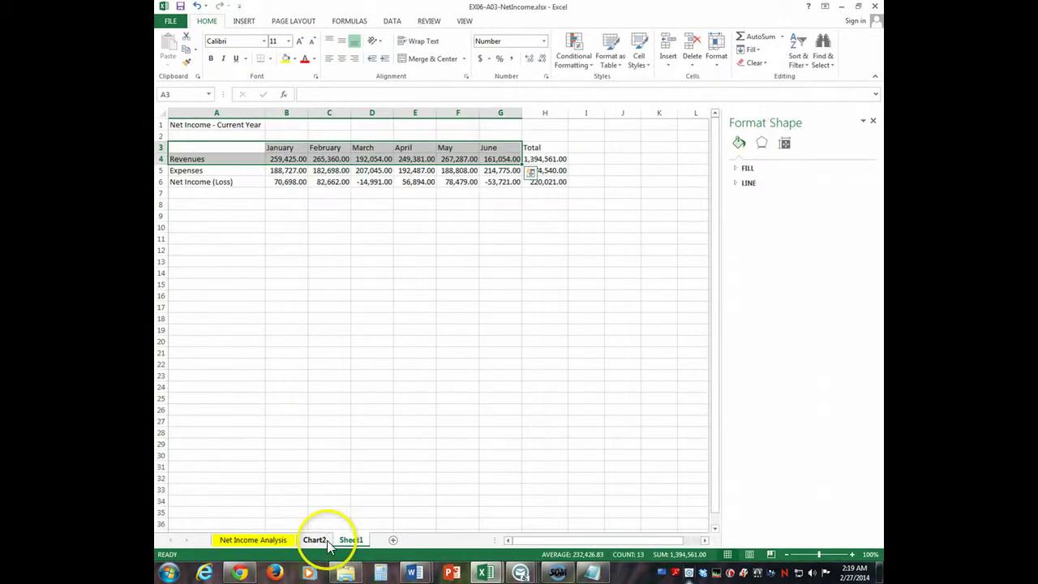
pyautogui.click(316, 540)
pyautogui.click(438, 123)
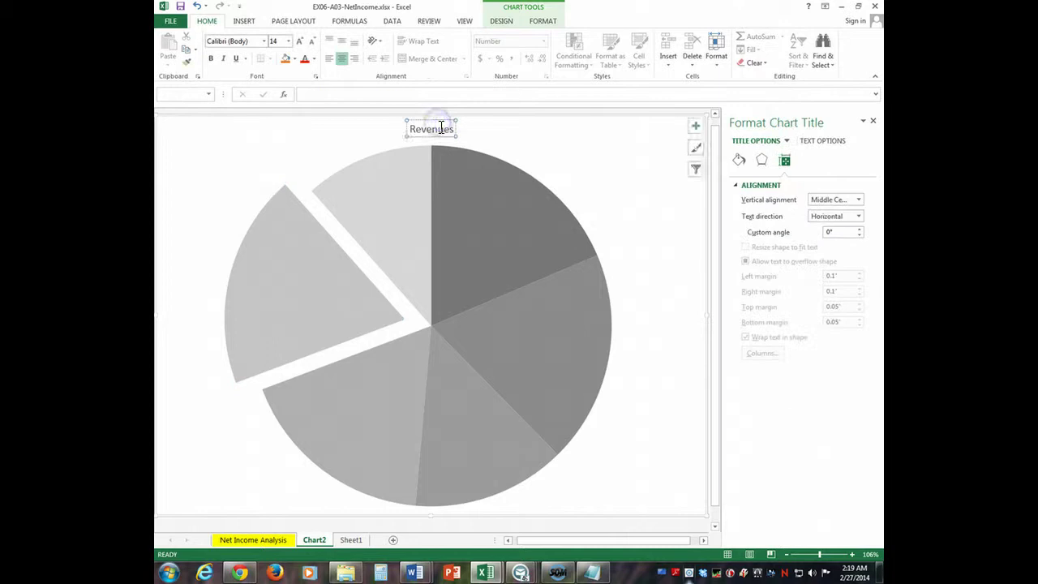
pyautogui.click(223, 60)
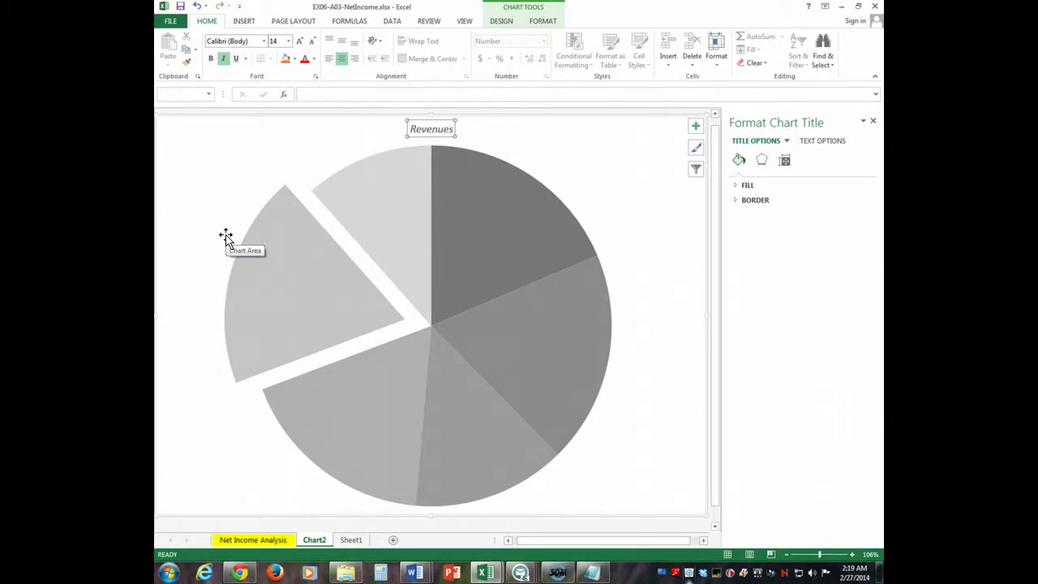
# - Add a linear trendline to the Net Income (Loss) series on the Net Income Analysis sheet and close the trendline formatting options
pyautogui.click(270, 540)
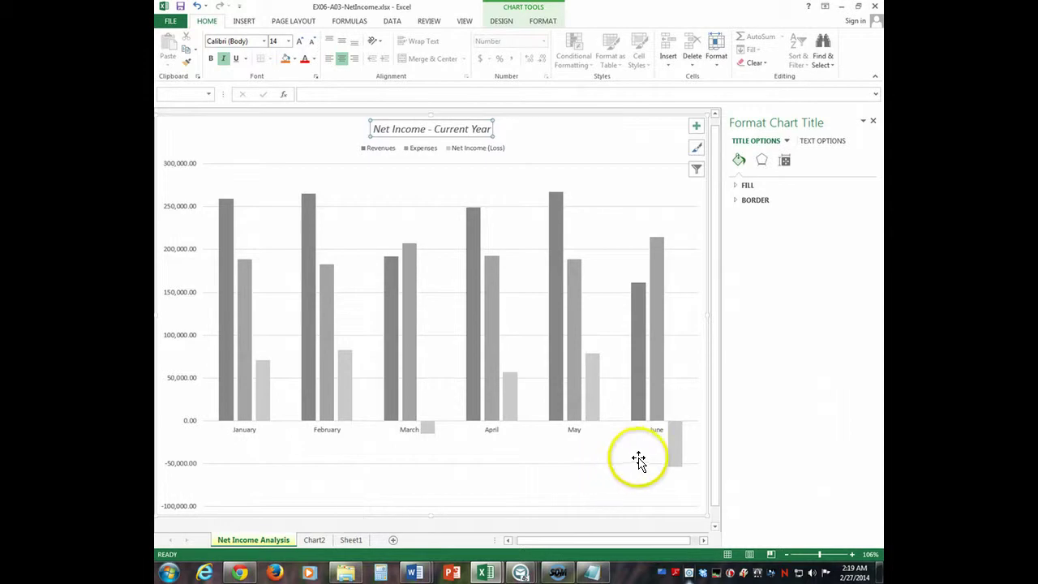
pyautogui.moveTo(678, 452)
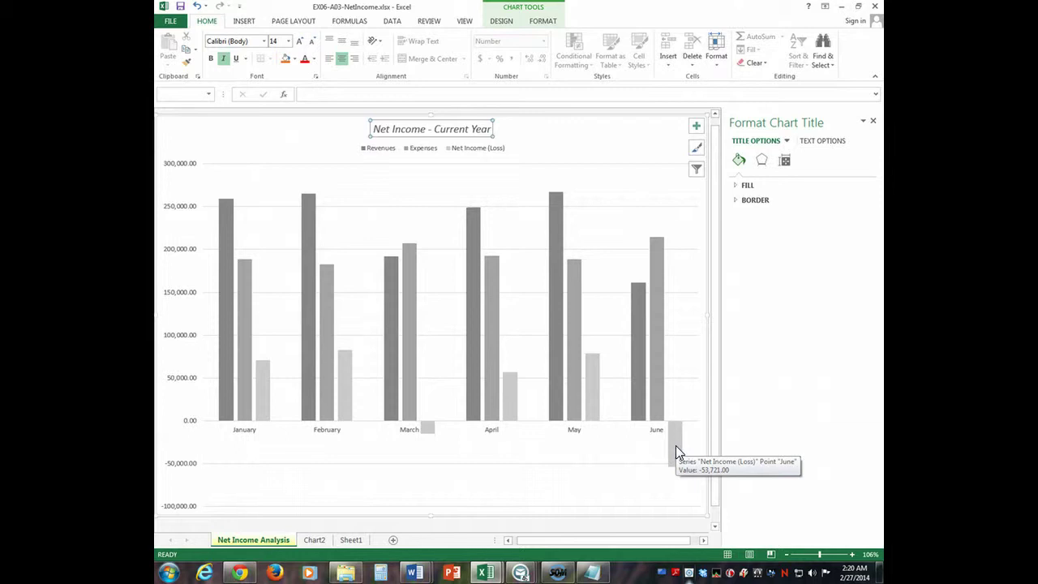
pyautogui.rightClick(678, 452)
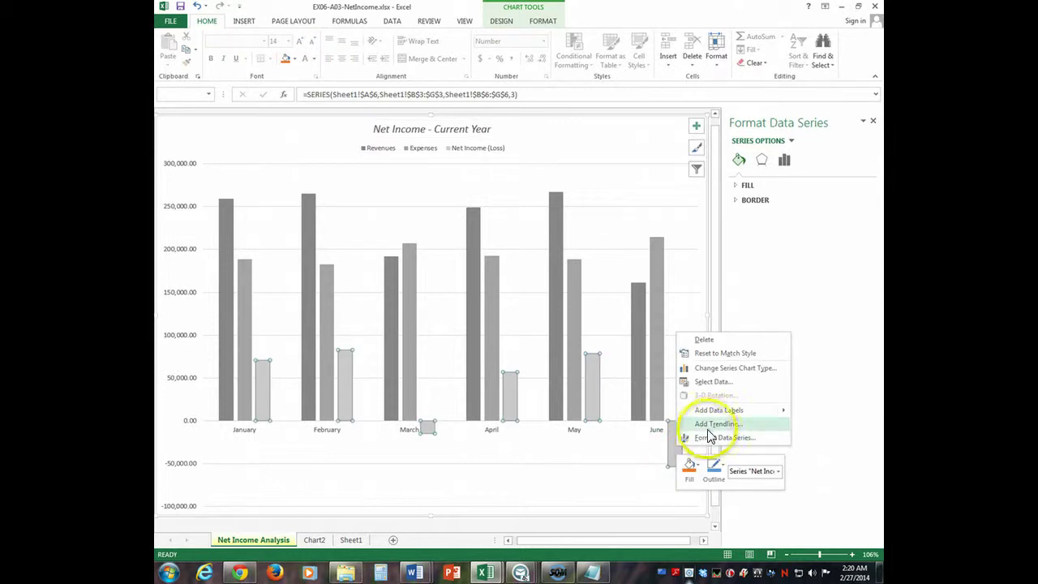
pyautogui.click(707, 428)
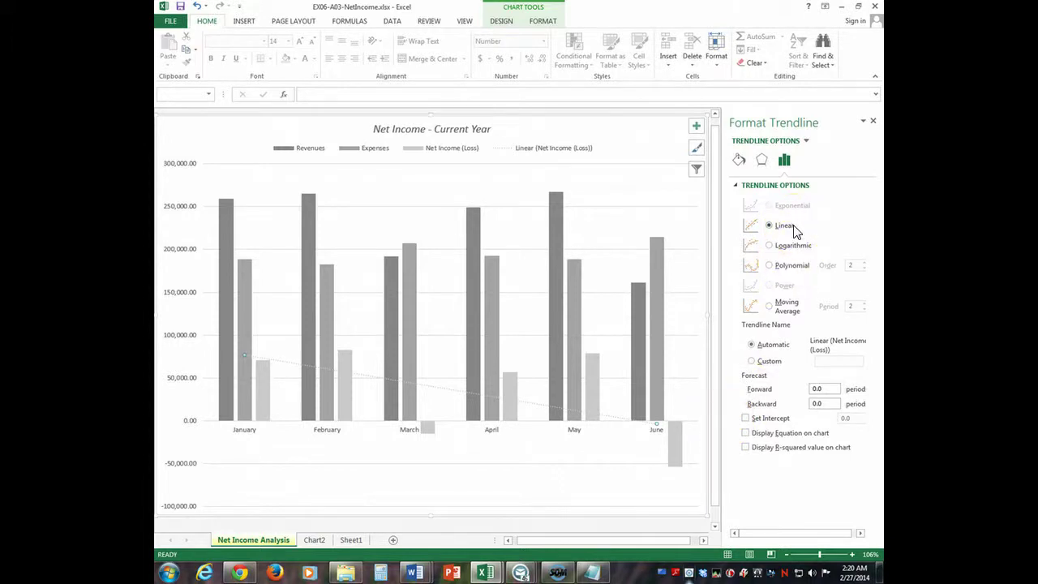
pyautogui.click(873, 120)
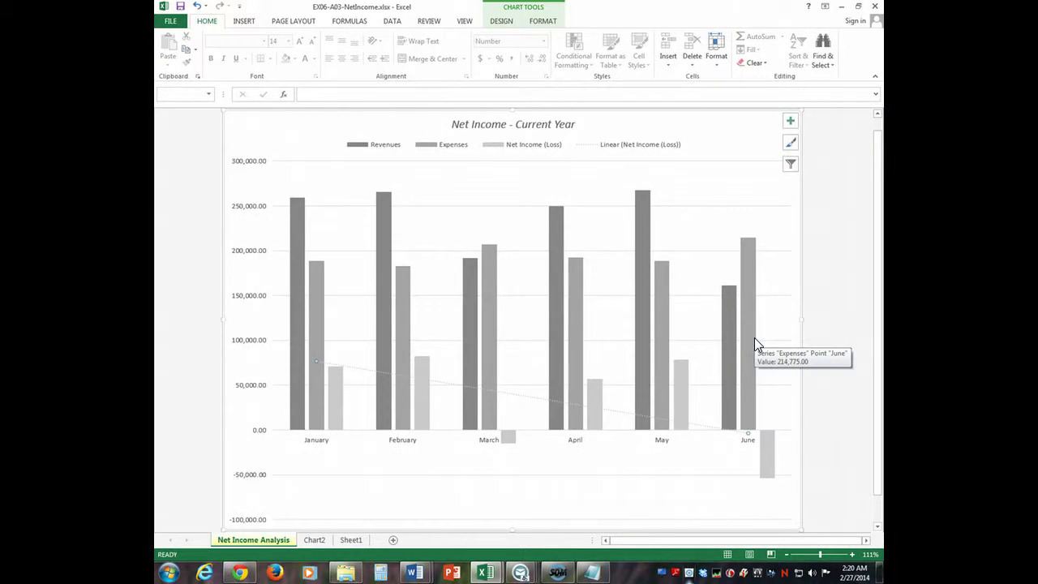
pyautogui.hotkey('ctrl', '1')
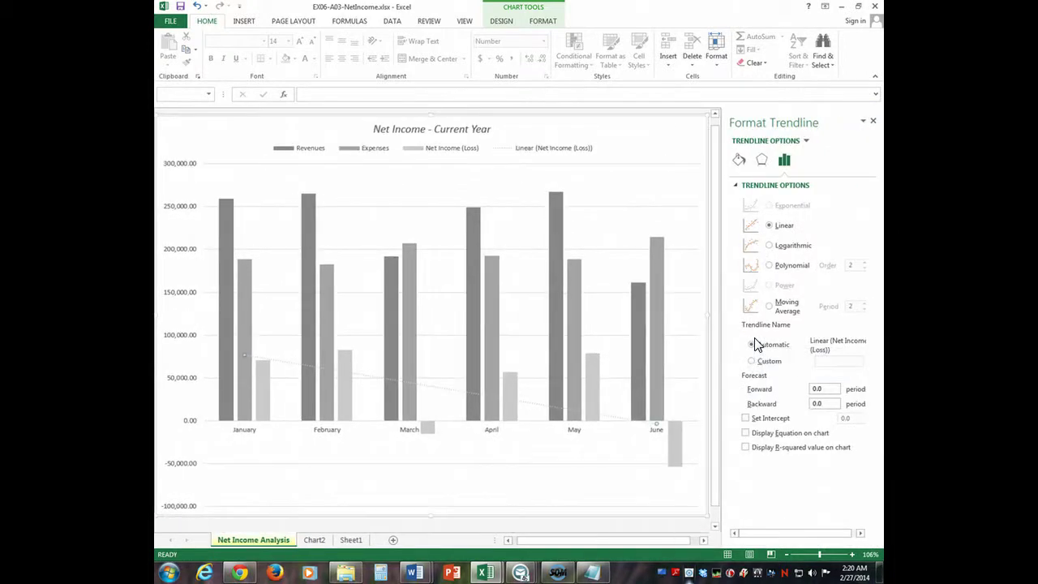
pyautogui.click(873, 121)
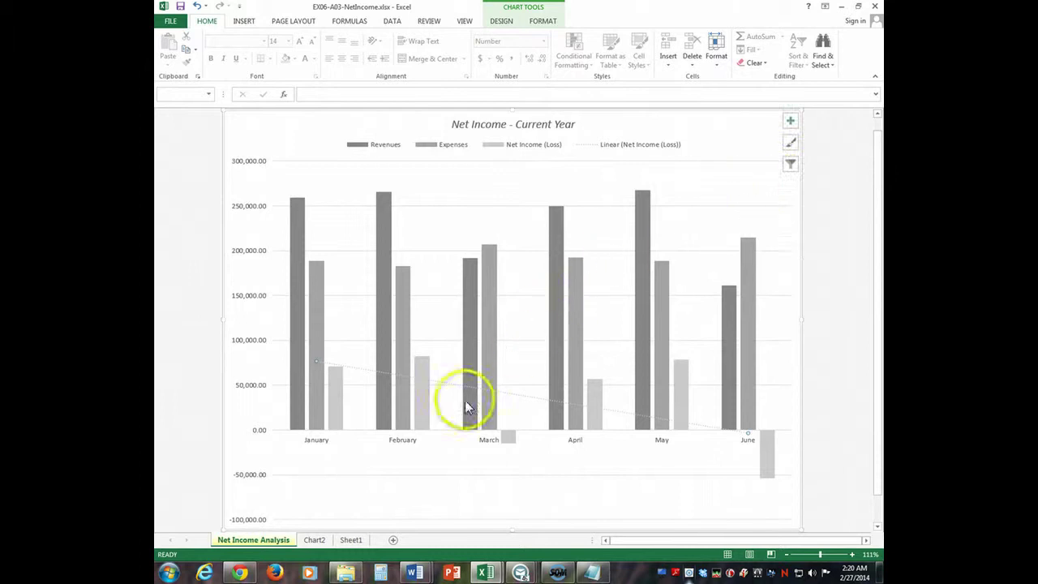
# - Apply the Number format to the empty cells I4:I6 beside the totals on Sheet1
pyautogui.click(349, 540)
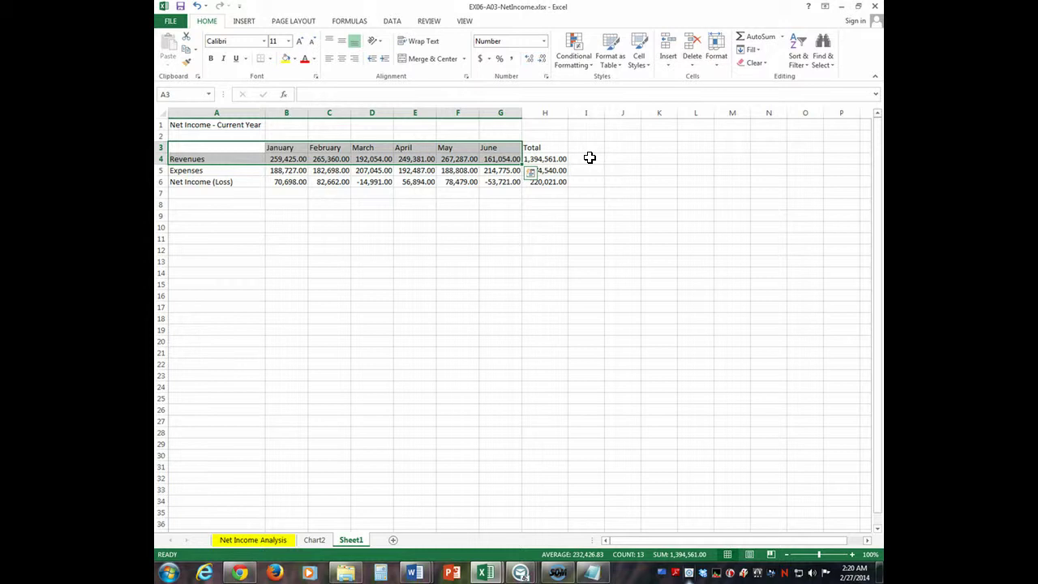
pyautogui.moveTo(589, 158); pyautogui.dragTo(589, 181)
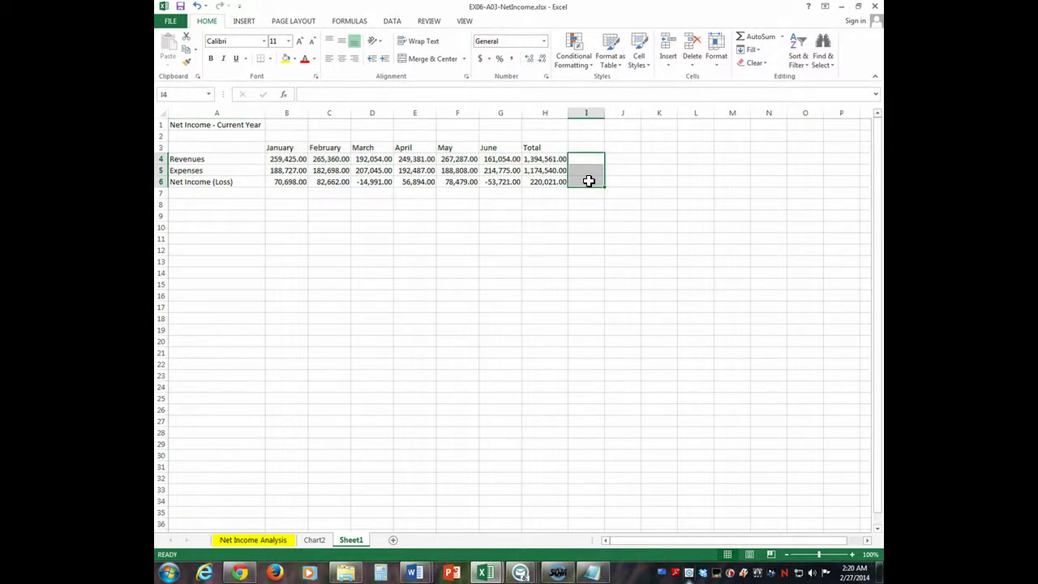
pyautogui.hotkey('ctrl', 'shift', '1')
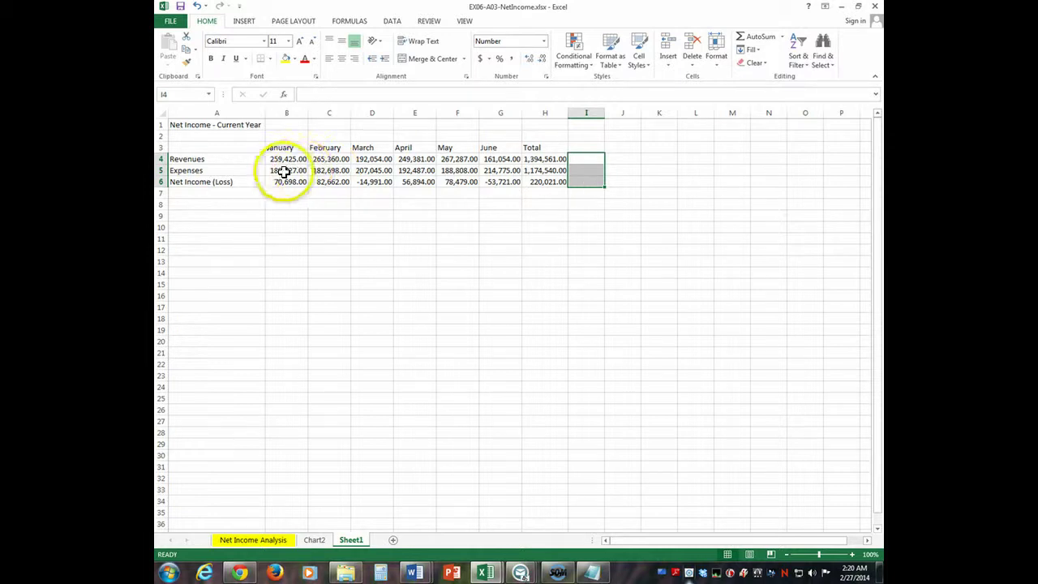
# - Insert column sparklines in I4:I6 from the monthly data in B4:G6 and highlight their high points
pyautogui.click(247, 22)
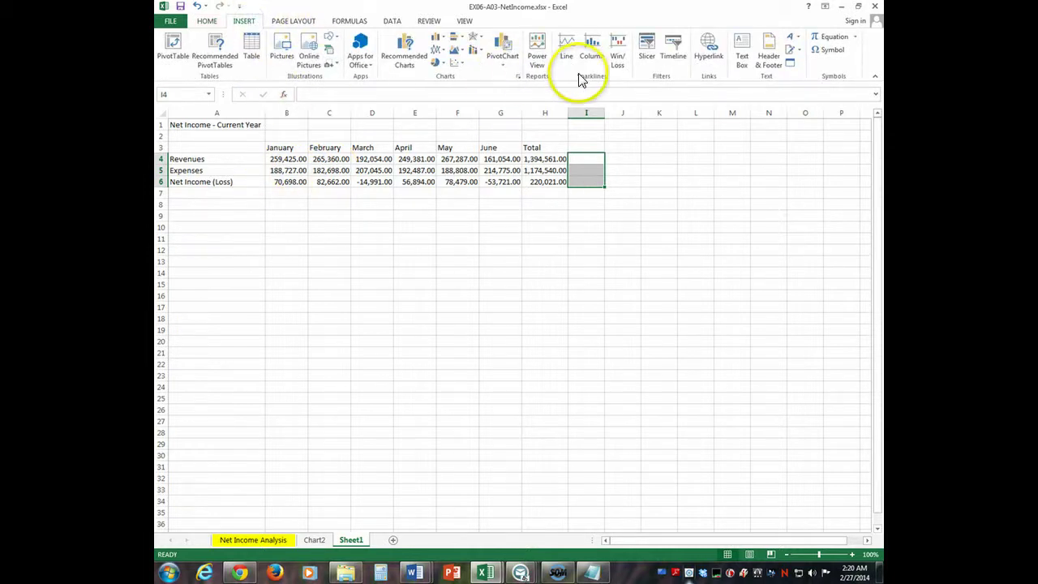
pyautogui.click(591, 45)
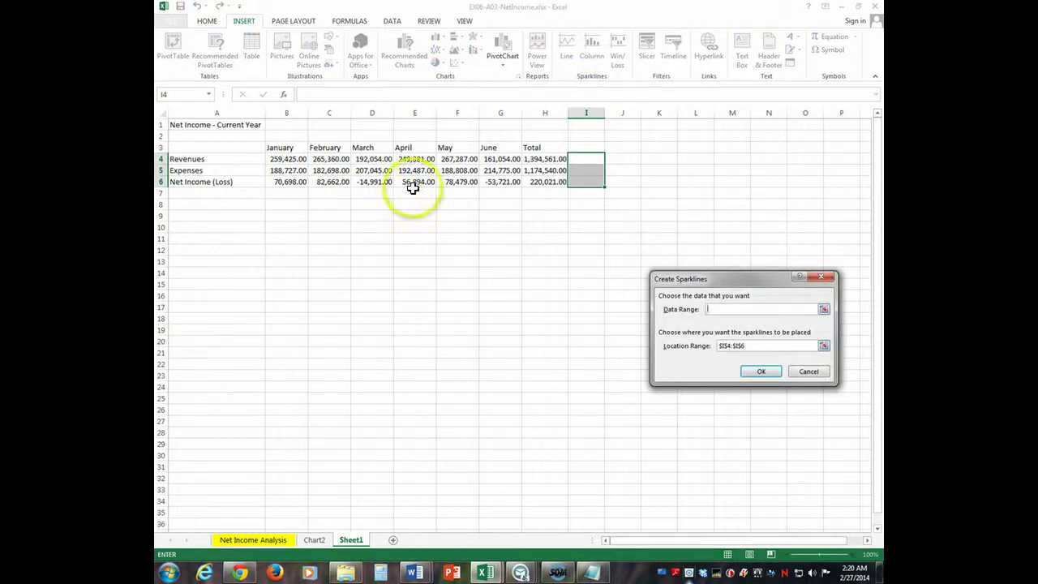
pyautogui.moveTo(288, 159); pyautogui.dragTo(492, 180)
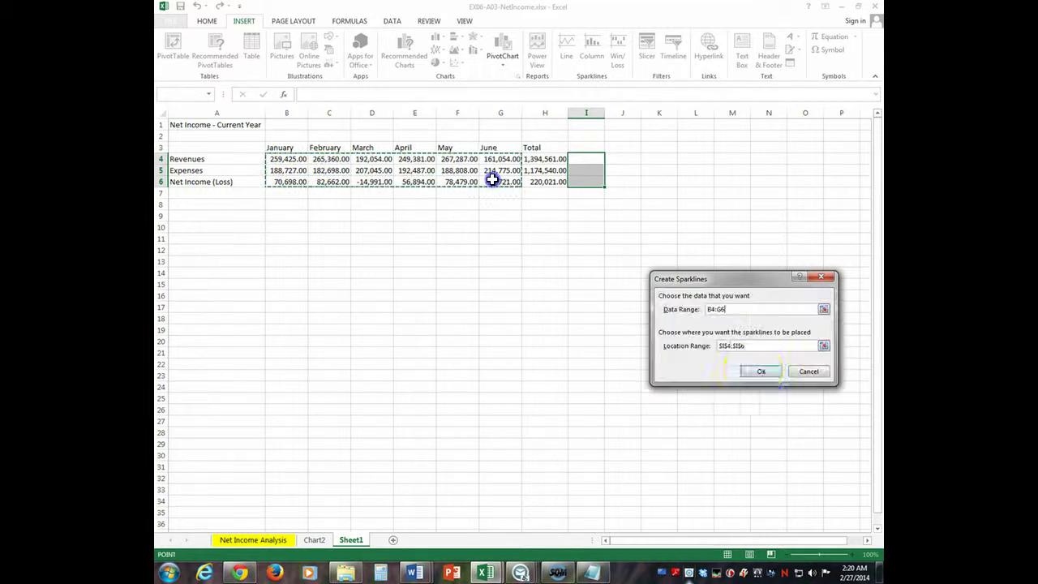
pyautogui.click(767, 373)
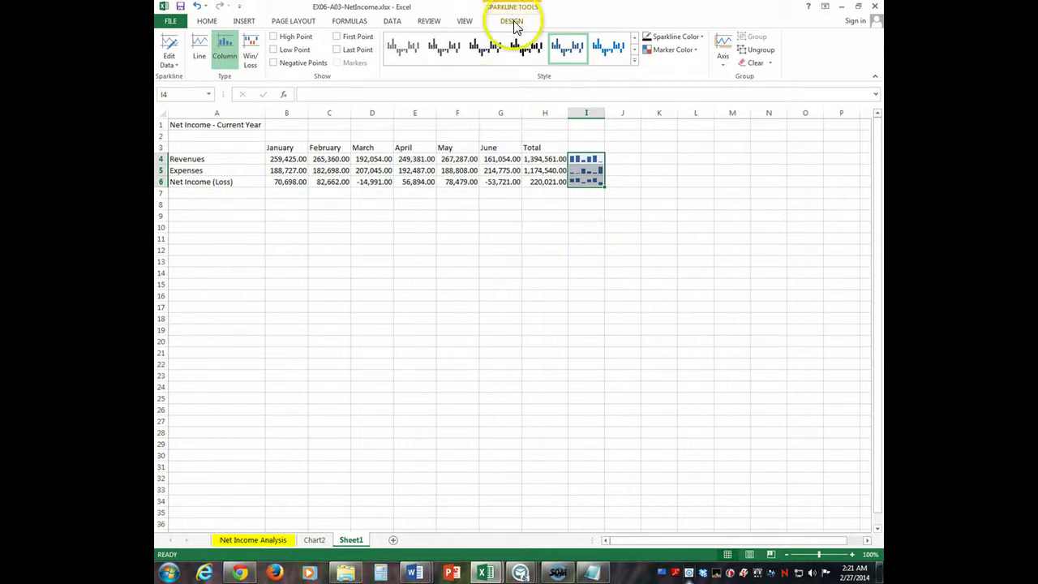
pyautogui.click(273, 38)
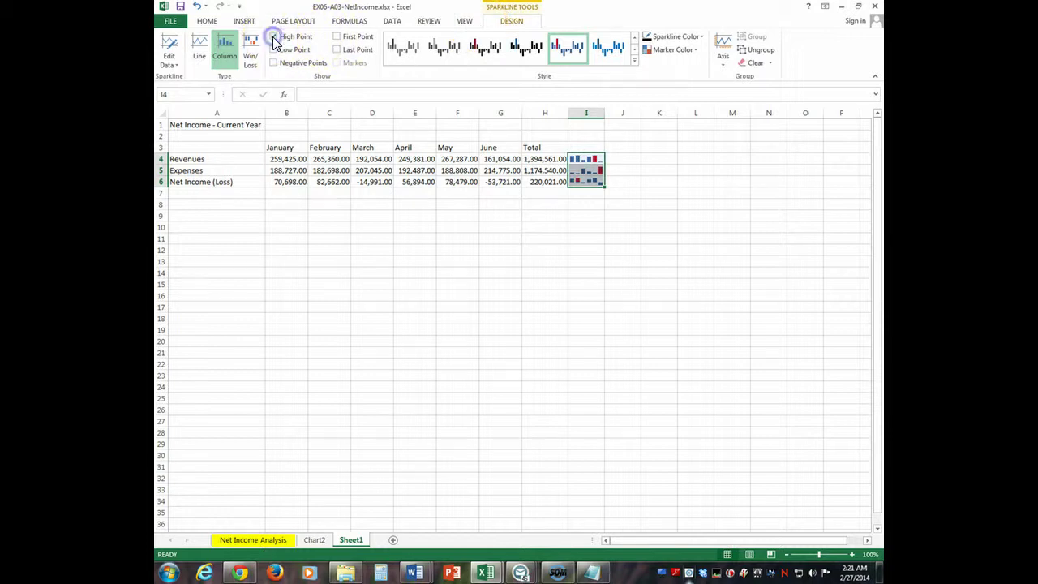